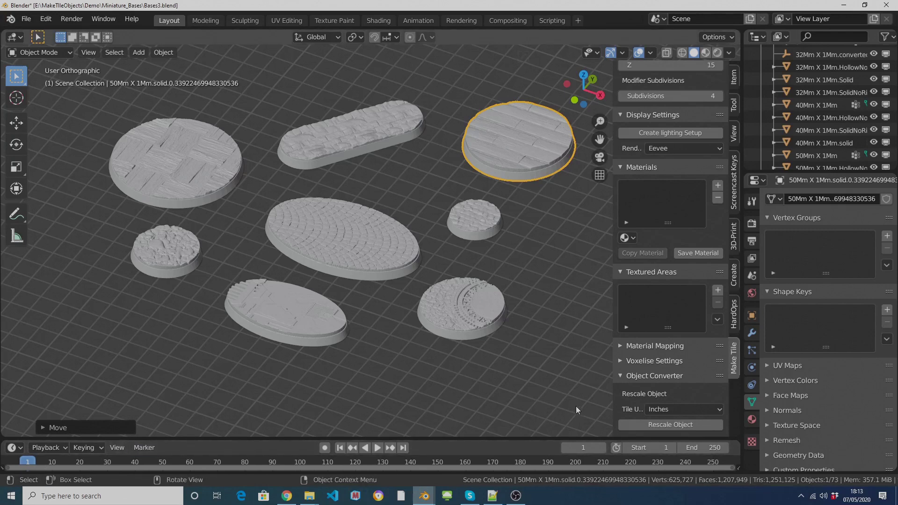
Step: Orbit and zoom around the finished miniature bases in Blender
middle_drag(576, 405, 262, 329)
scroll(477, 365, up, 3)
scroll(252, 208, down, 2)
scroll(261, 330, down, 4)
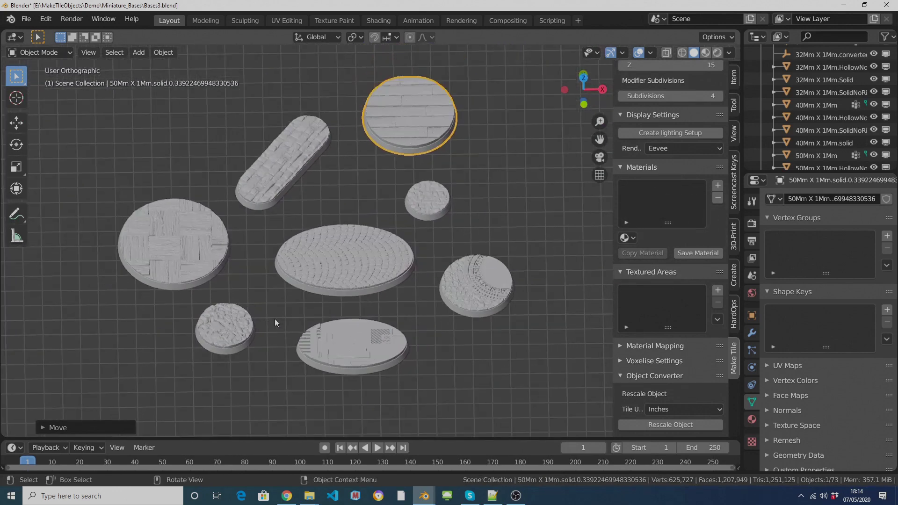
scroll(291, 314, down, 5)
middle_drag(329, 287, 303, 323)
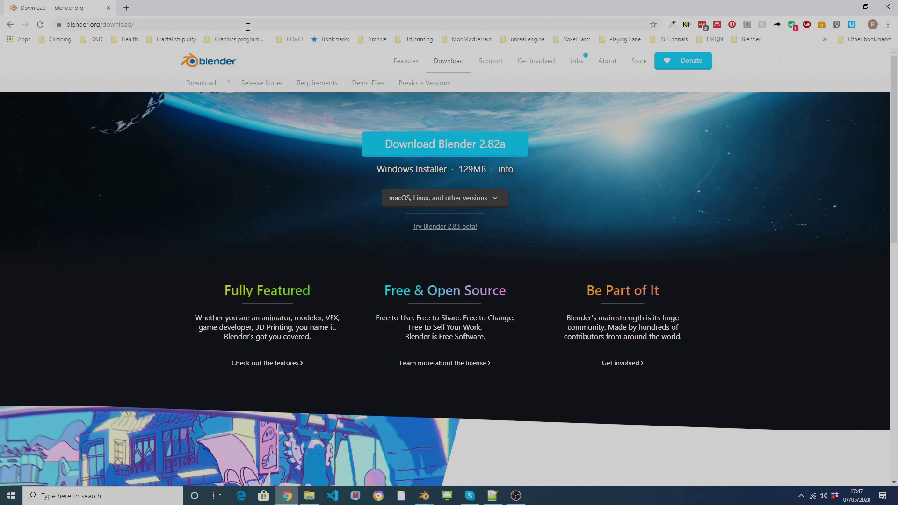
Step: Go to GitHub through the profile suggestion and open the make-tile repository
click(248, 25)
text(github.com/richeyrose)
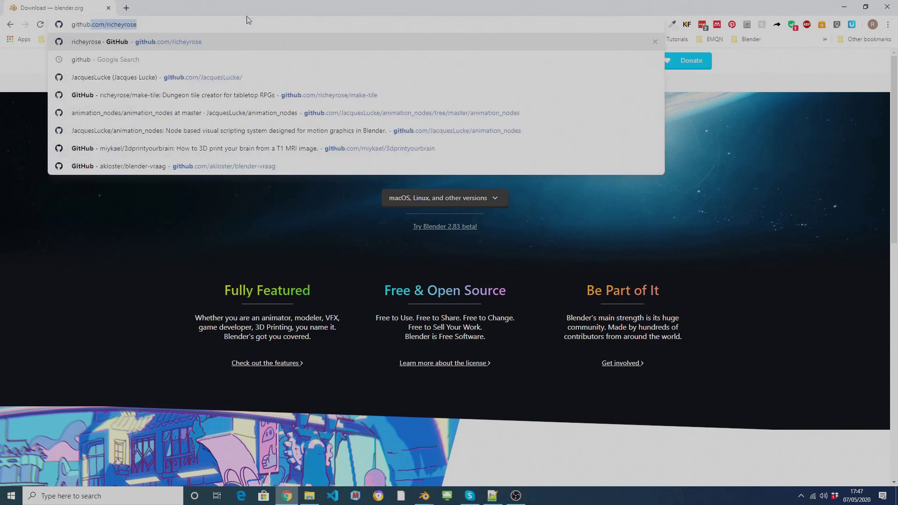
key(Return)
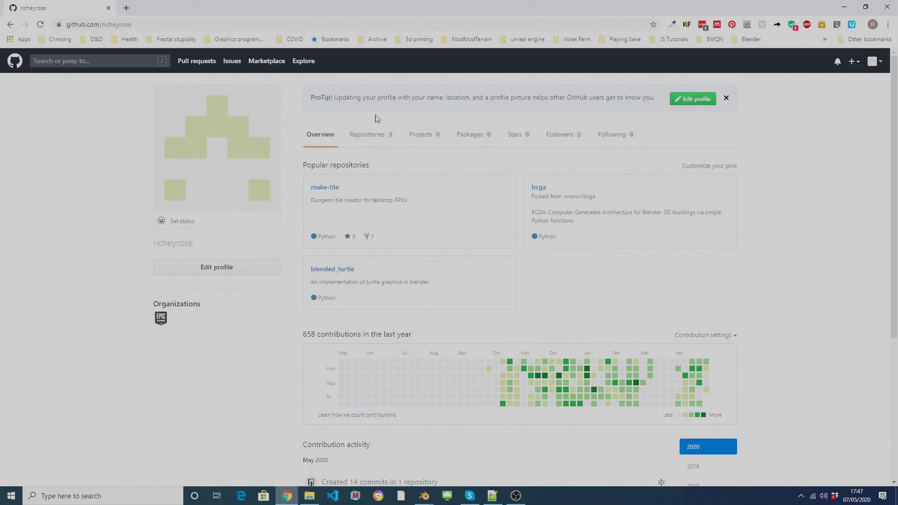
click(325, 188)
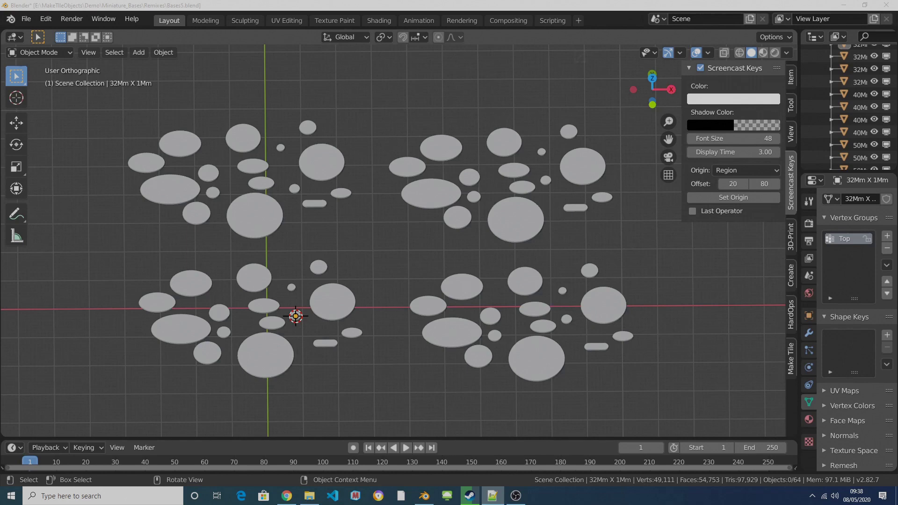
middle_drag(427, 360, 274, 277)
click(256, 268)
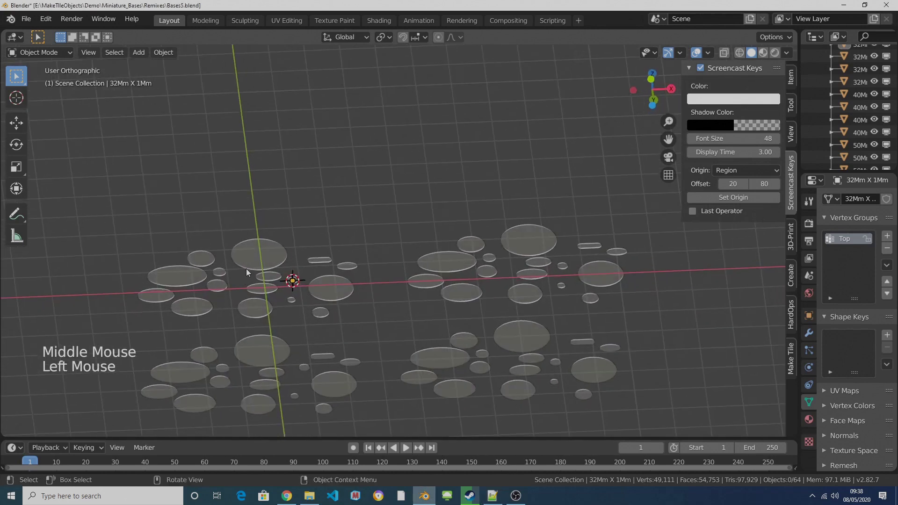
click(534, 240)
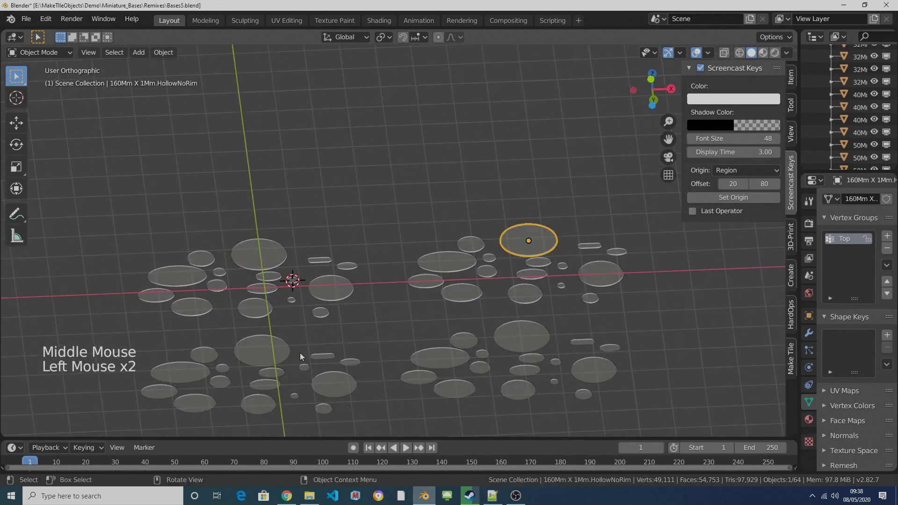
click(260, 351)
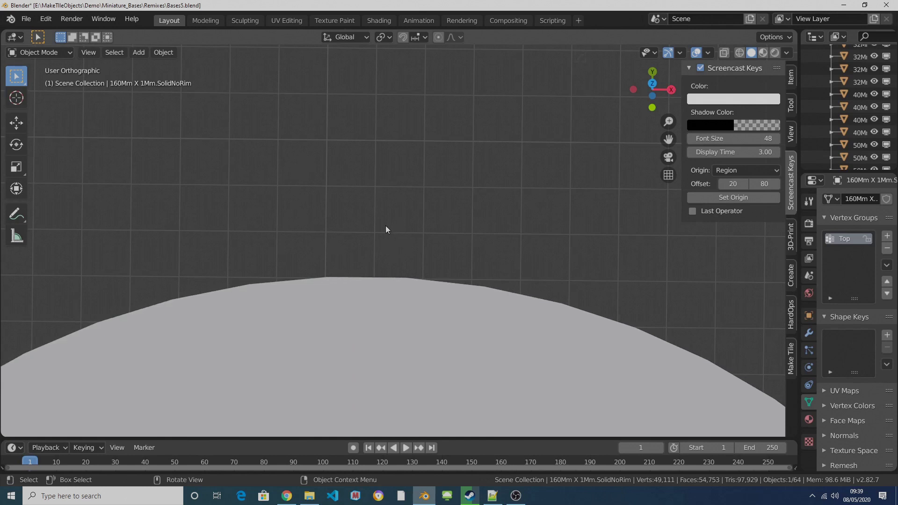
scroll(382, 206, down, 6)
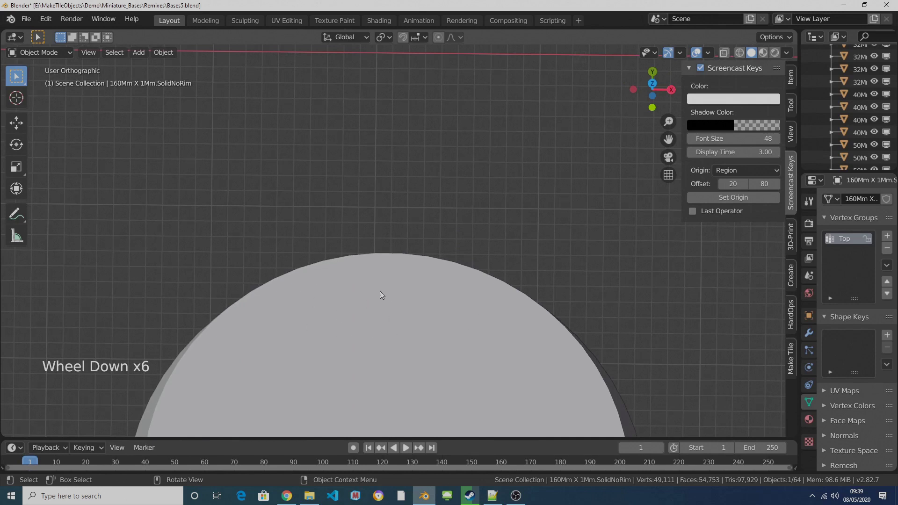
scroll(387, 311, down, 4)
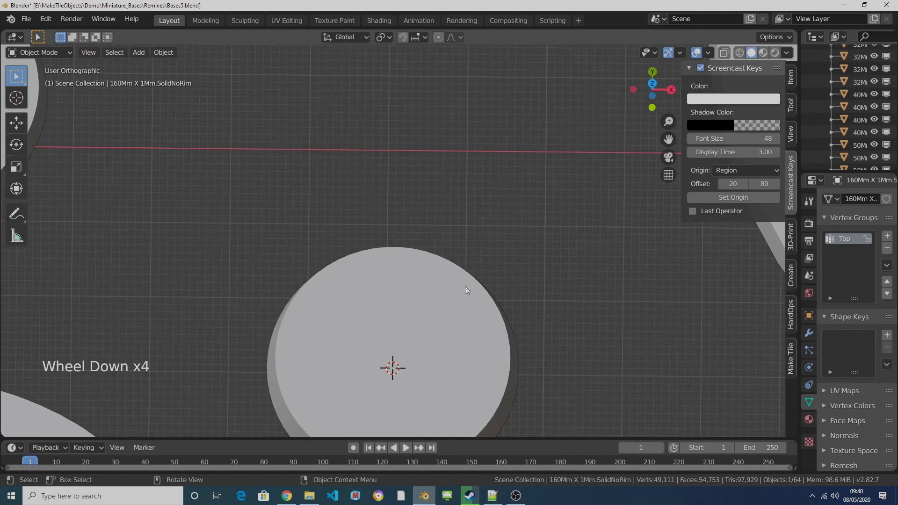
scroll(450, 297, down, 2)
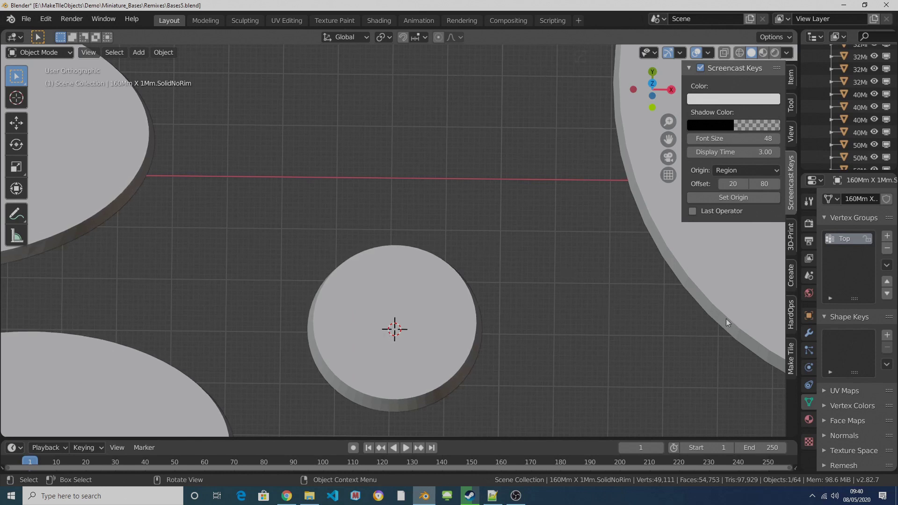
Step: In the Make Tile sidebar's Object Converter, apply Rescale Object to the 32Mm X 1Mm disc
click(790, 360)
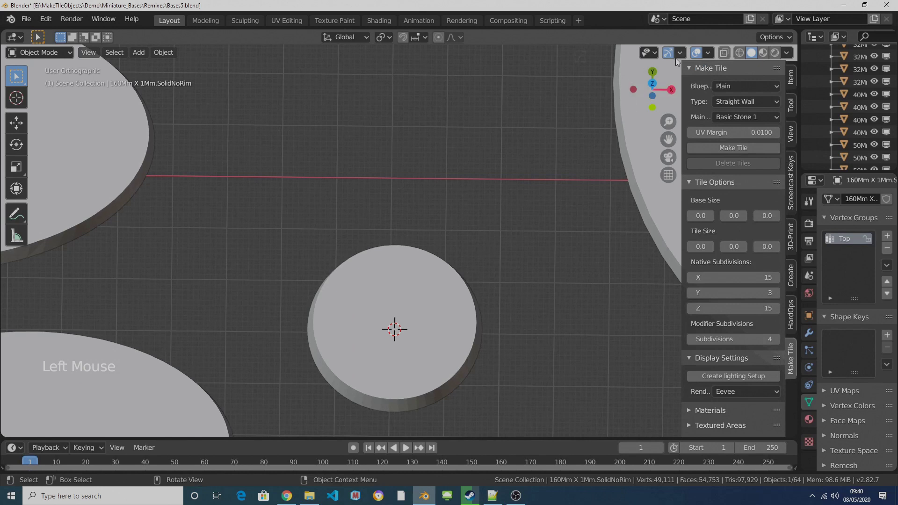
key(n)
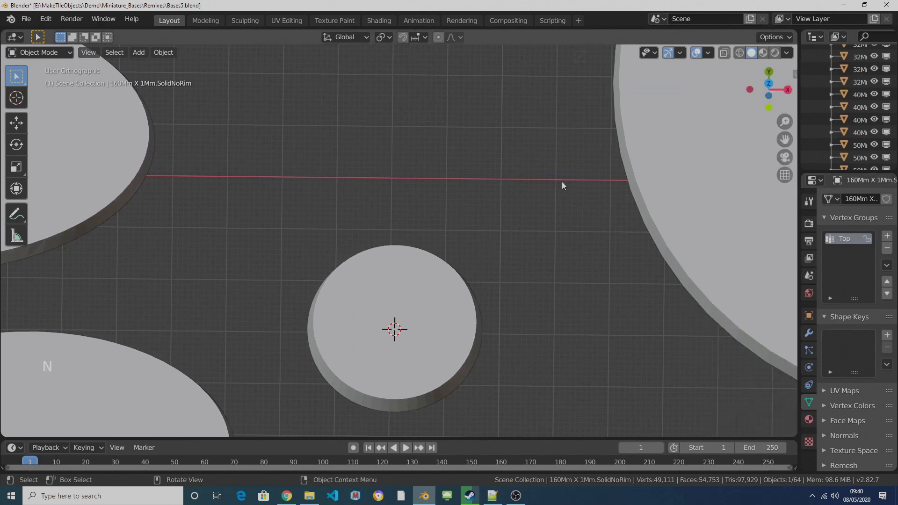
click(795, 76)
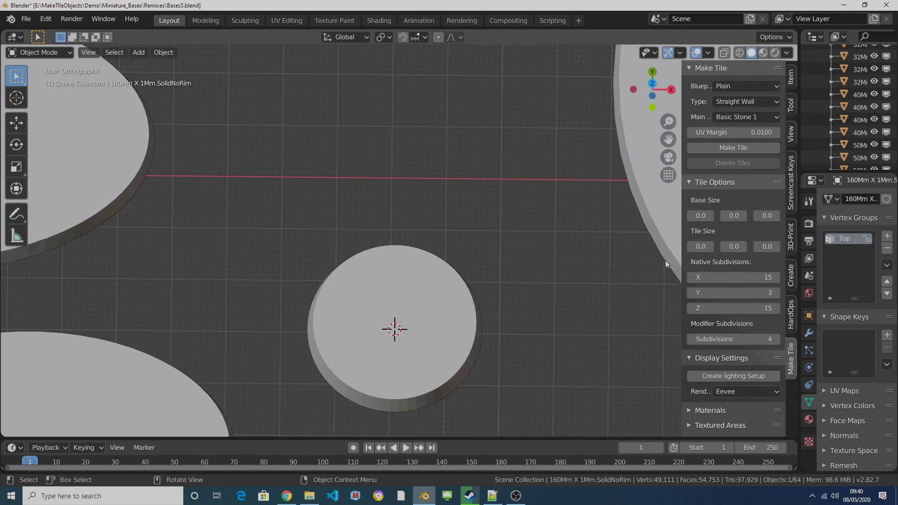
scroll(733, 306, down, 17)
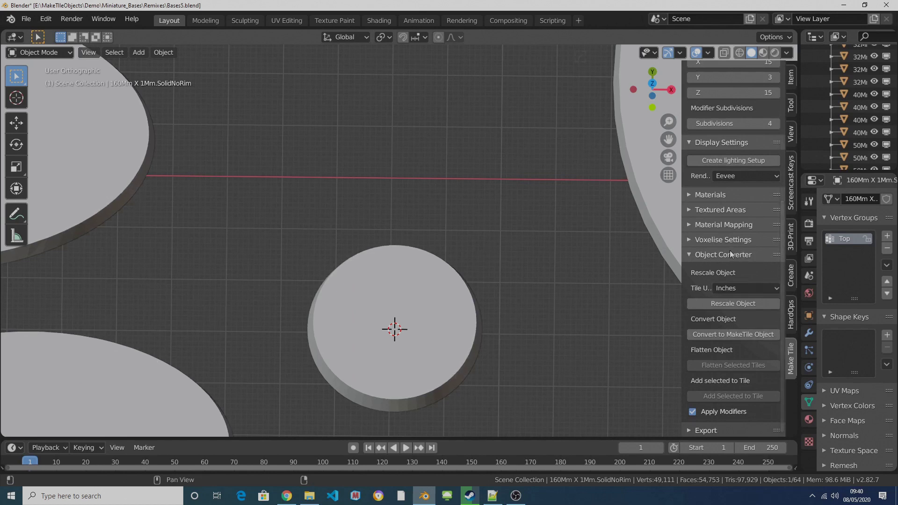
click(436, 350)
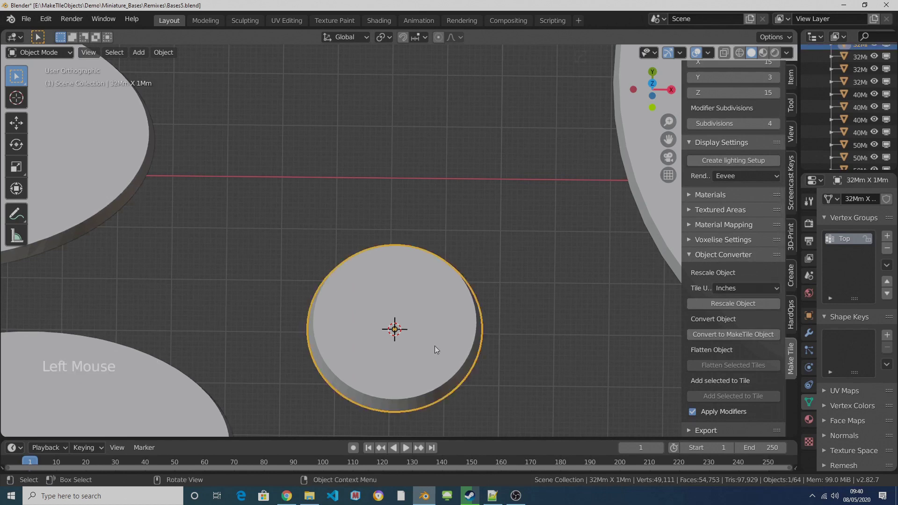
click(724, 304)
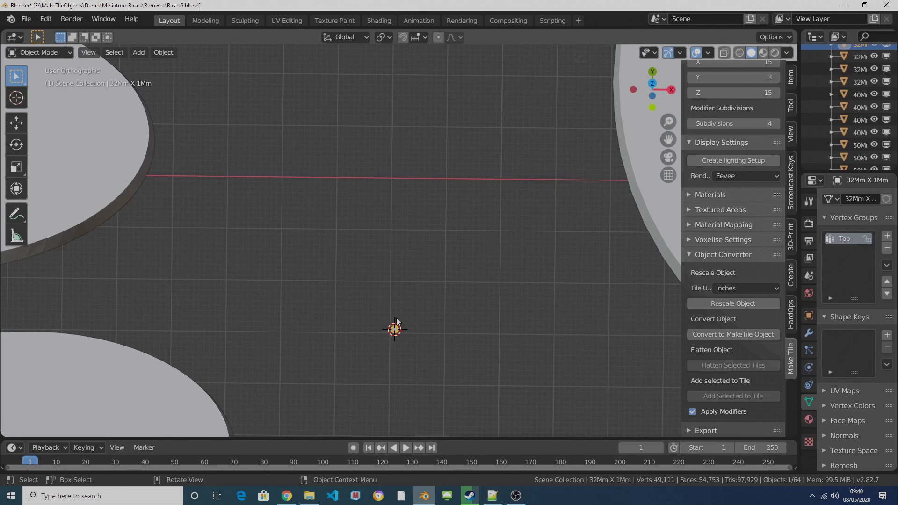
Step: Frame the tiny 32mm disc, zoom and tilt the view around it, and widen the sidebar
key(KP_Decimal)
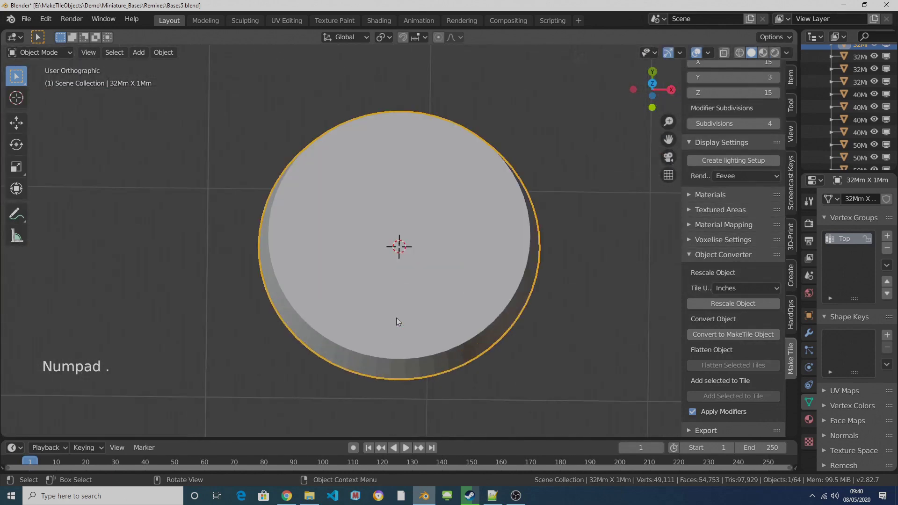
click(88, 53)
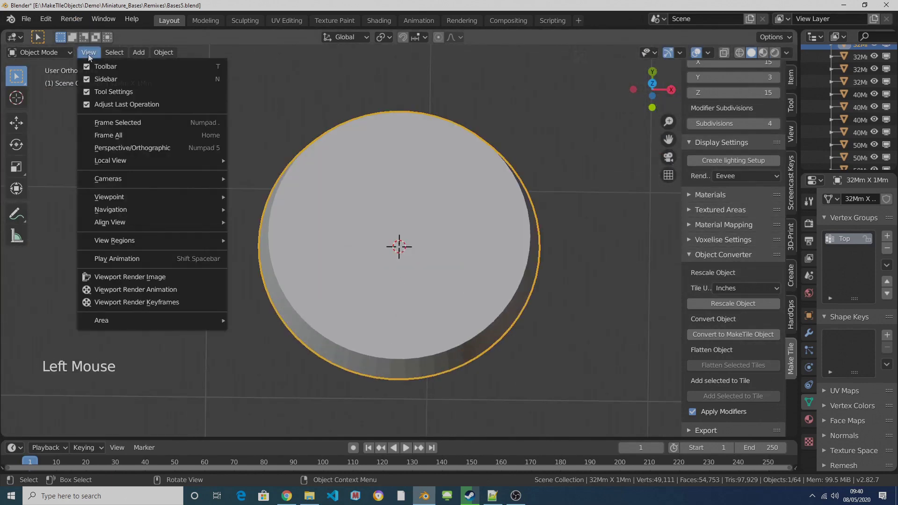
click(138, 122)
scroll(419, 208, down, 8)
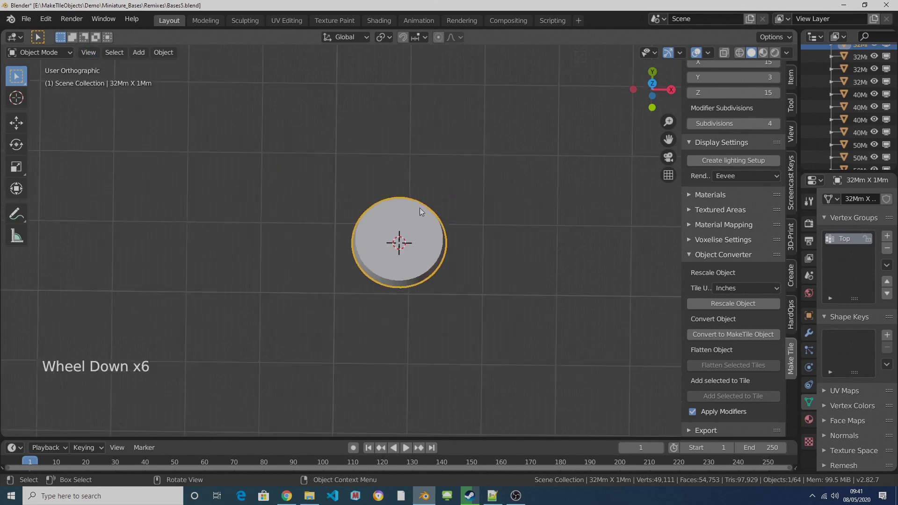
scroll(420, 208, up, 7)
scroll(419, 207, down, 4)
scroll(423, 212, up, 5)
middle_drag(421, 214, 346, 236)
scroll(346, 237, down, 2)
scroll(346, 236, down, 2)
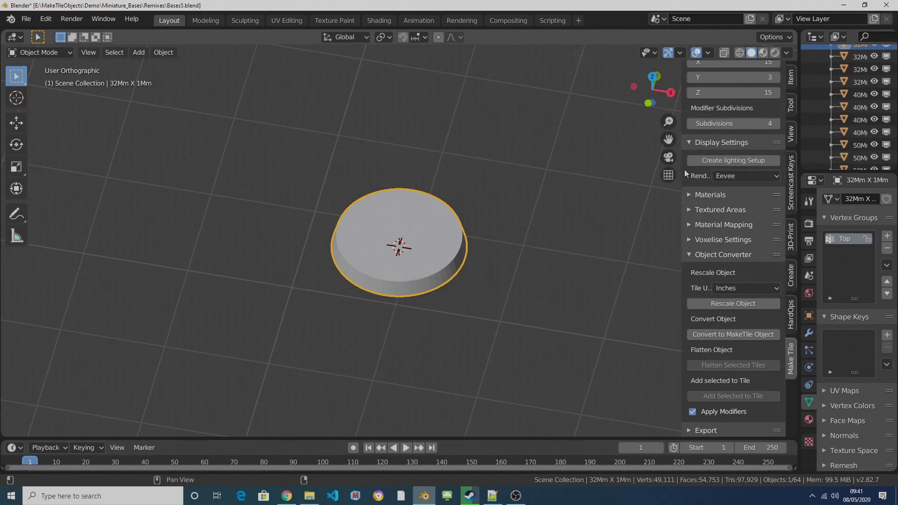
drag(684, 172, 622, 166)
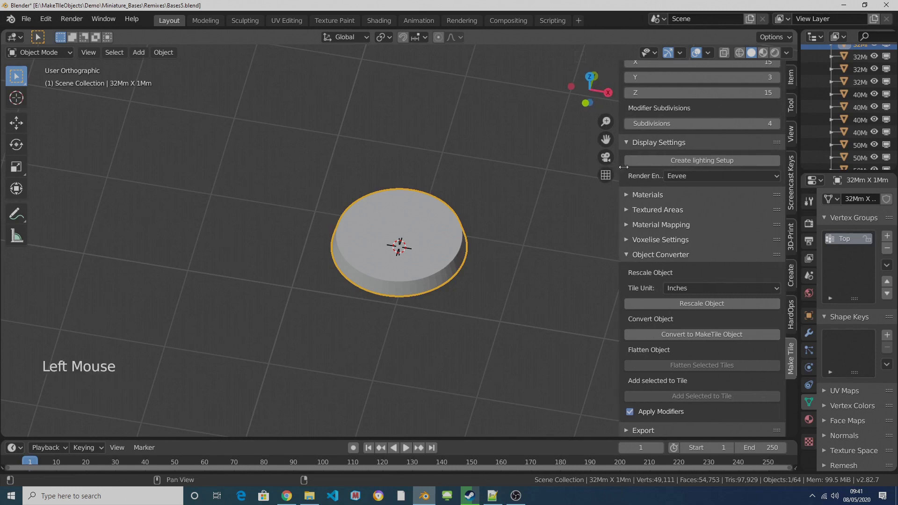
Step: Create the lighting setup and convert the selected 32mm disc to a MakeTile object
click(704, 161)
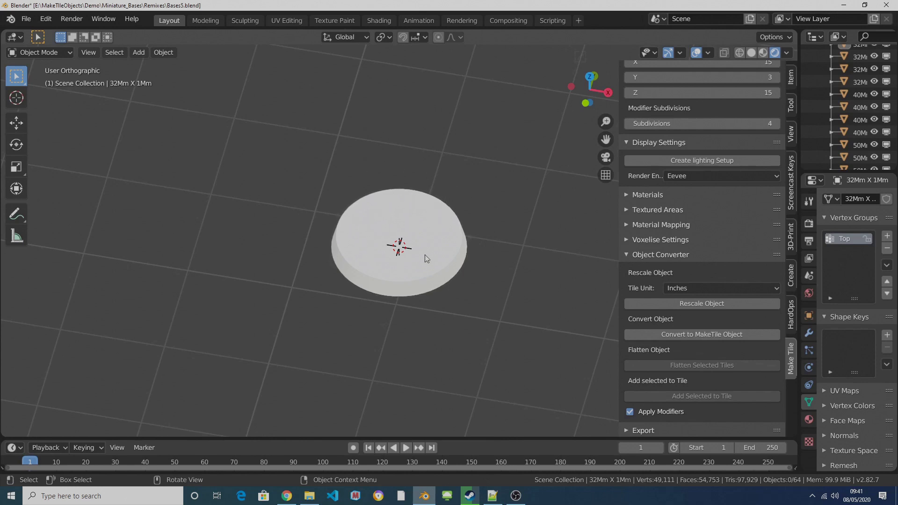
click(448, 237)
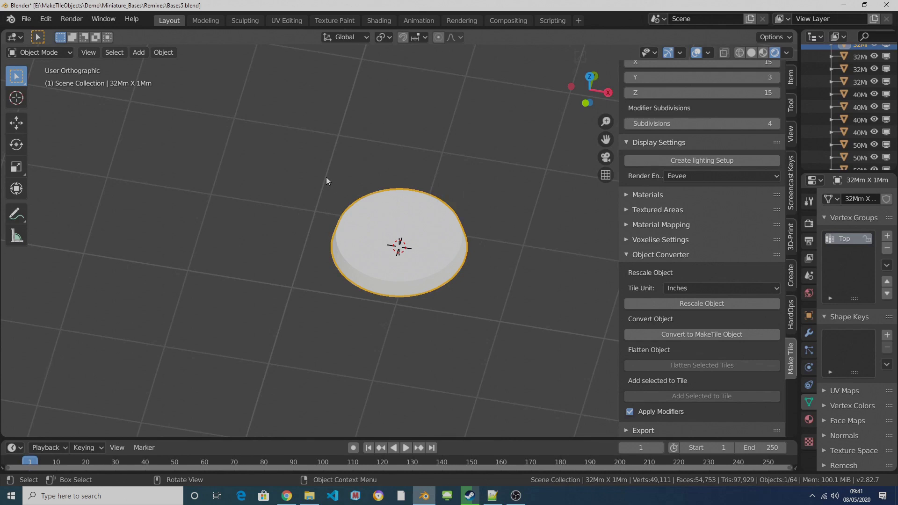
click(668, 333)
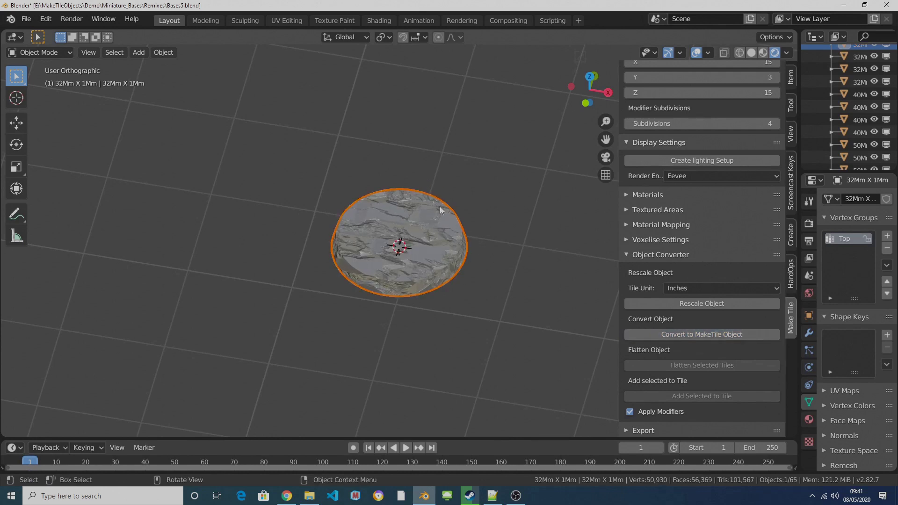
Step: Run Make 3D on the reselected converted disc to bake its rocky texture into geometry
click(368, 224)
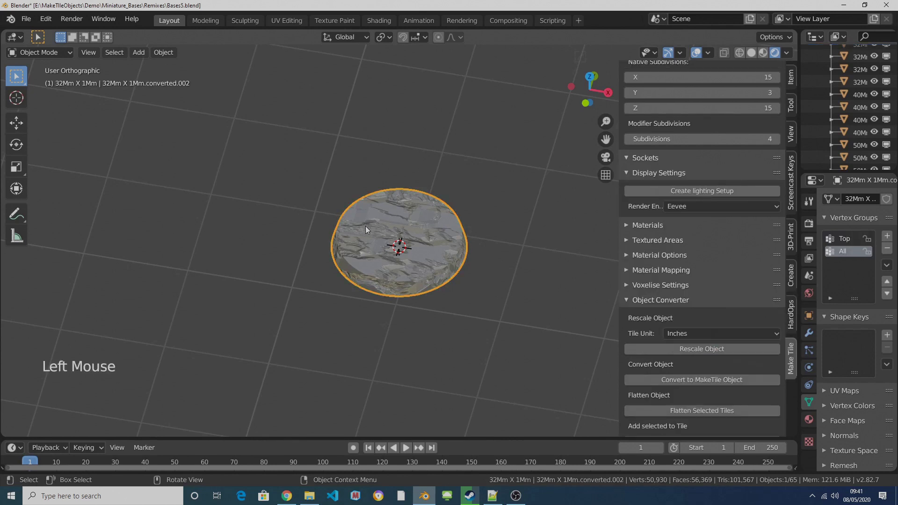
scroll(749, 283, up, 20)
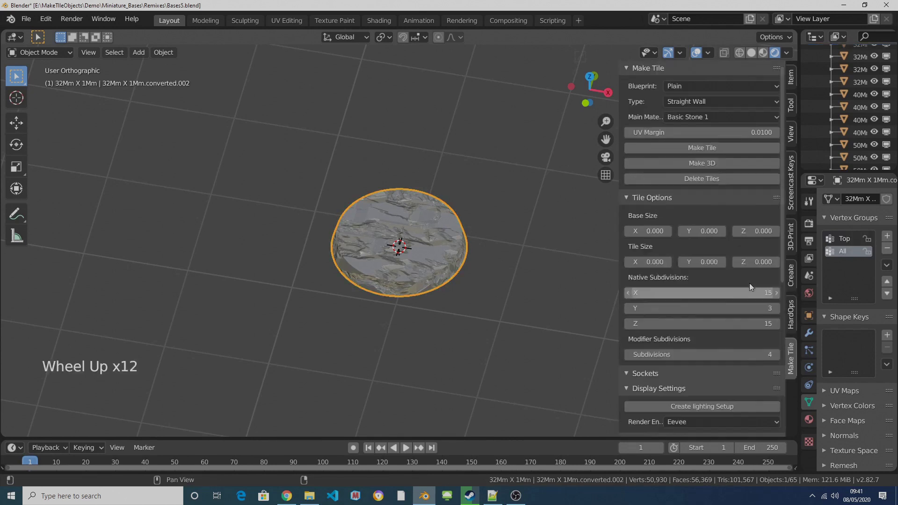
click(686, 164)
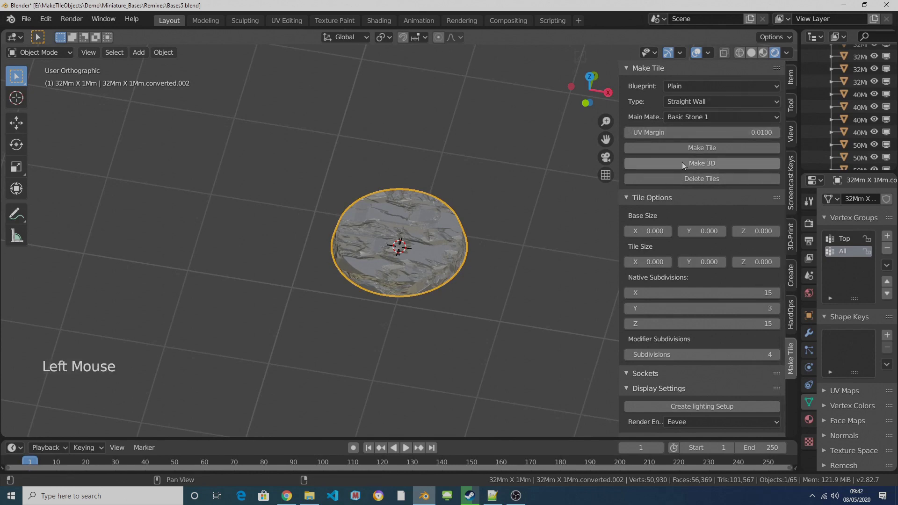
click(522, 152)
click(385, 218)
click(681, 164)
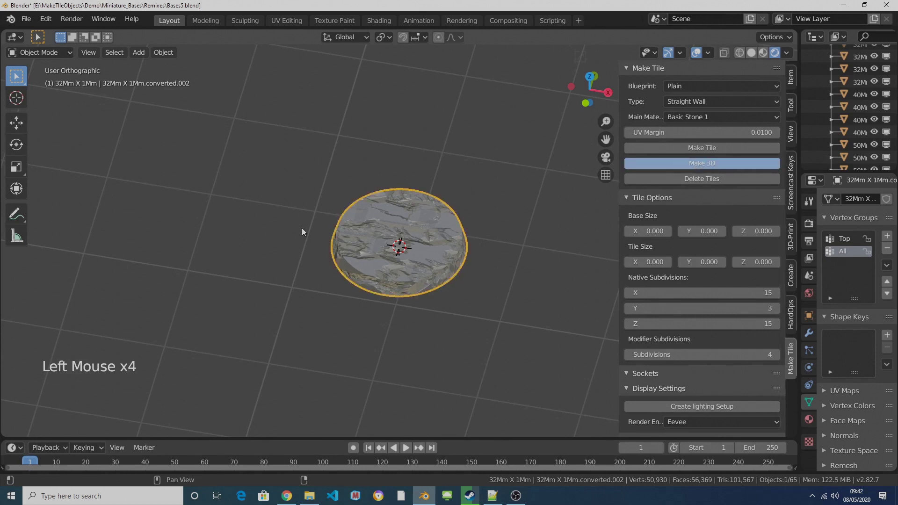
Step: Orbit and zoom to inspect the rocky 3D base from above
middle_drag(330, 234, 409, 238)
scroll(409, 239, up, 1)
scroll(409, 239, up, 3)
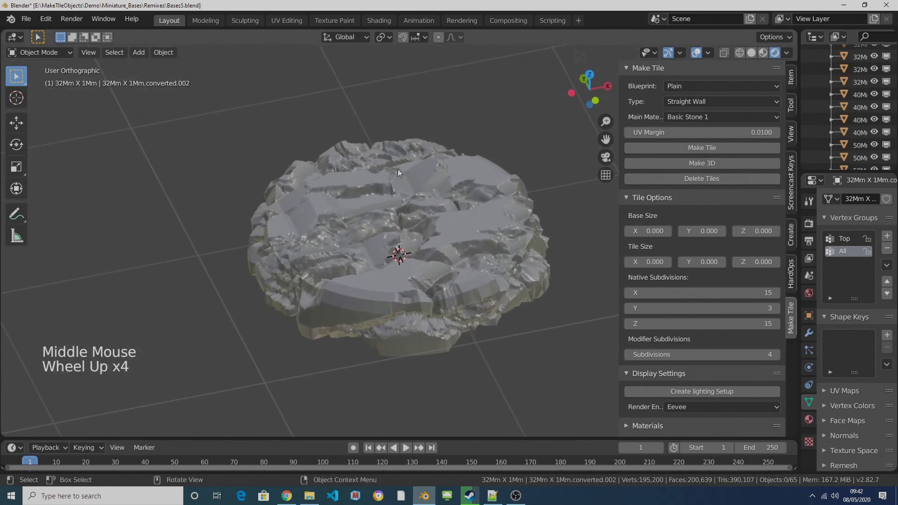
middle_drag(336, 240, 444, 274)
click(453, 223)
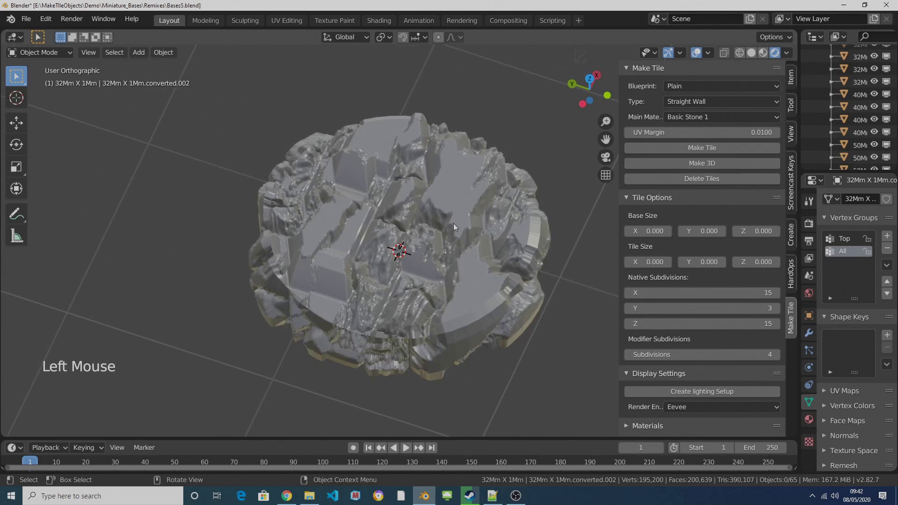
middle_drag(493, 246, 376, 232)
scroll(395, 208, up, 1)
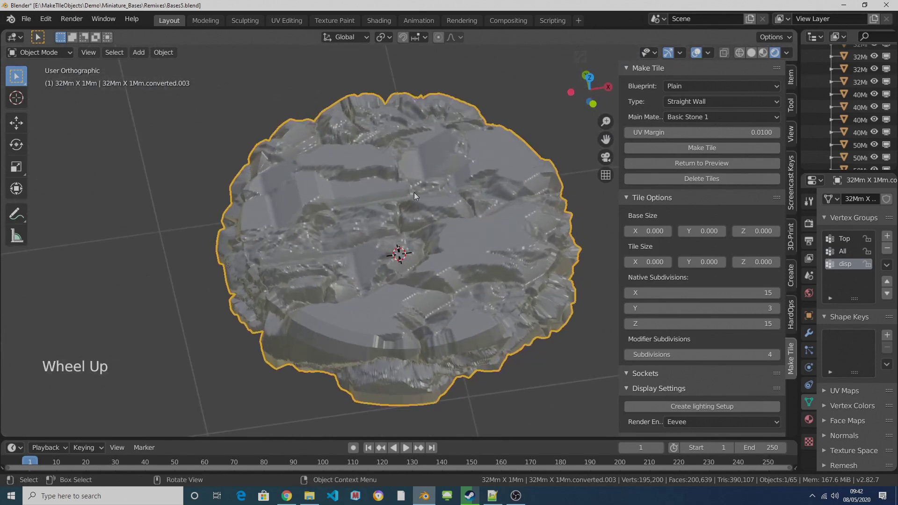
Step: Return the base to preview and remove the material from the All textured area
click(674, 163)
click(479, 253)
scroll(758, 258, down, 13)
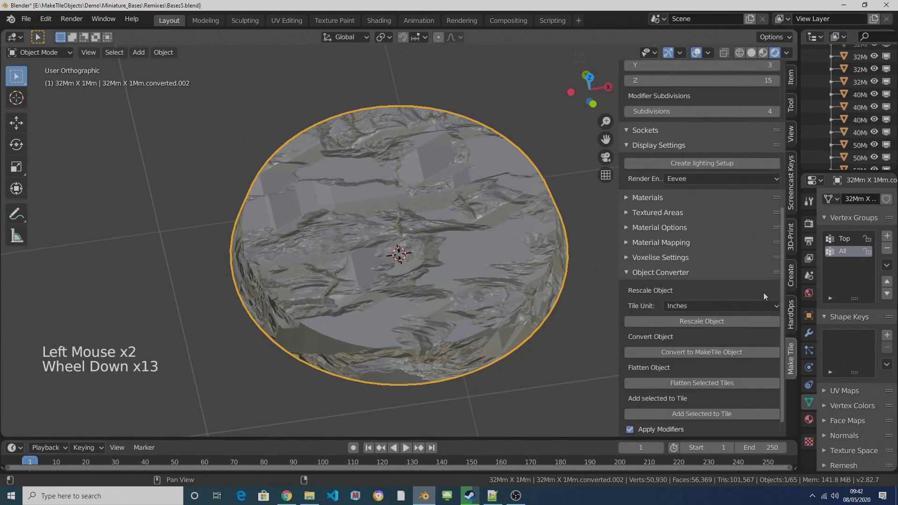
click(627, 198)
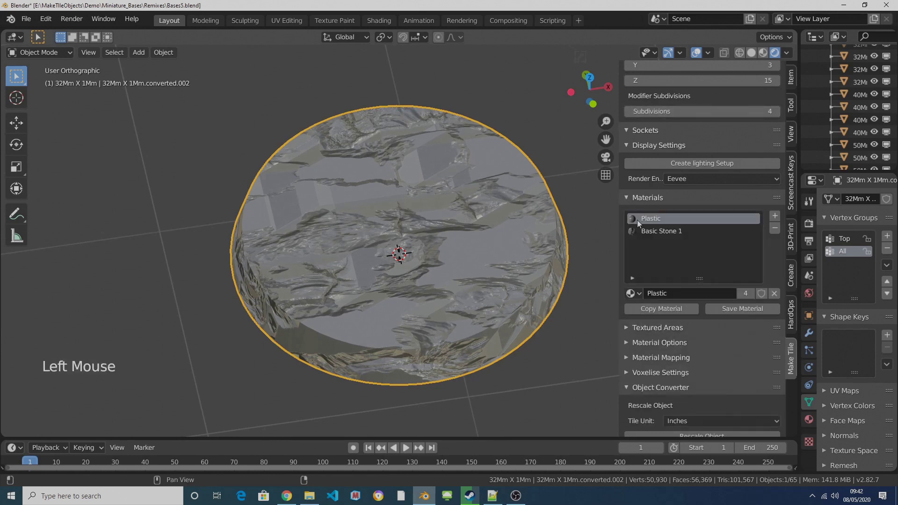
click(627, 328)
scroll(718, 365, down, 7)
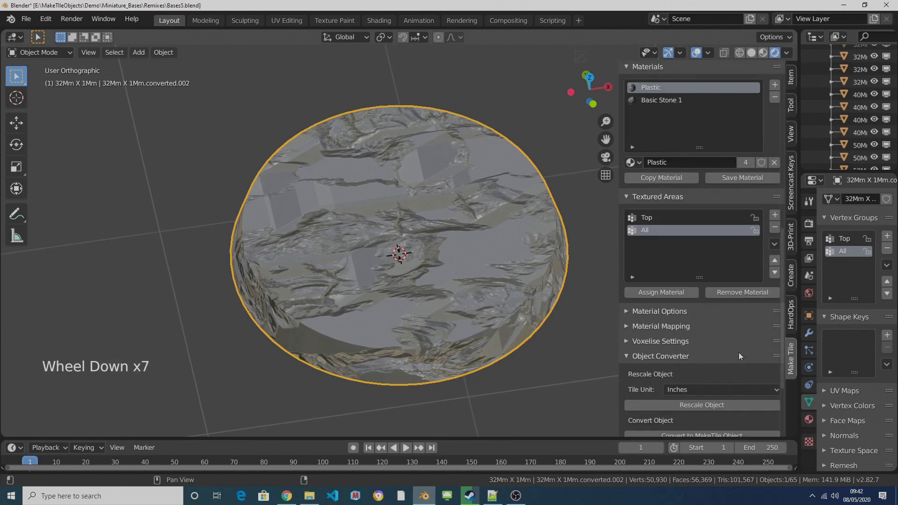
click(648, 230)
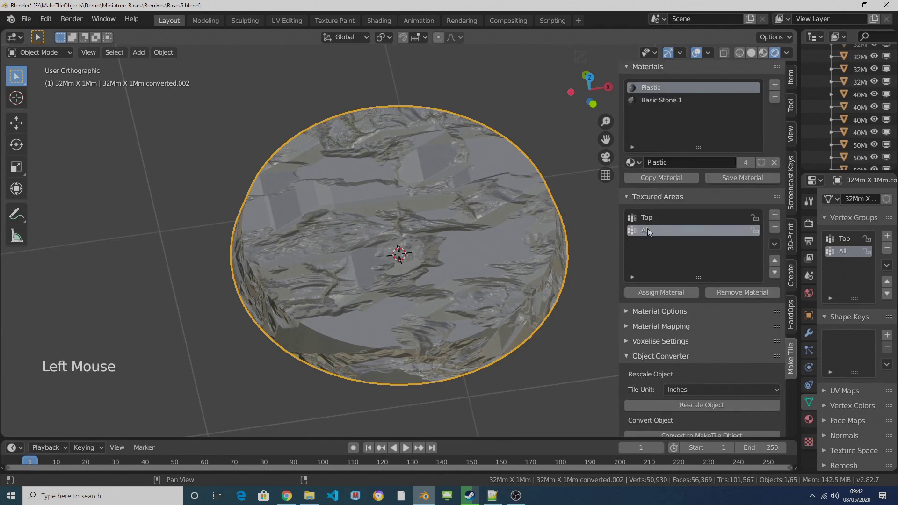
click(732, 296)
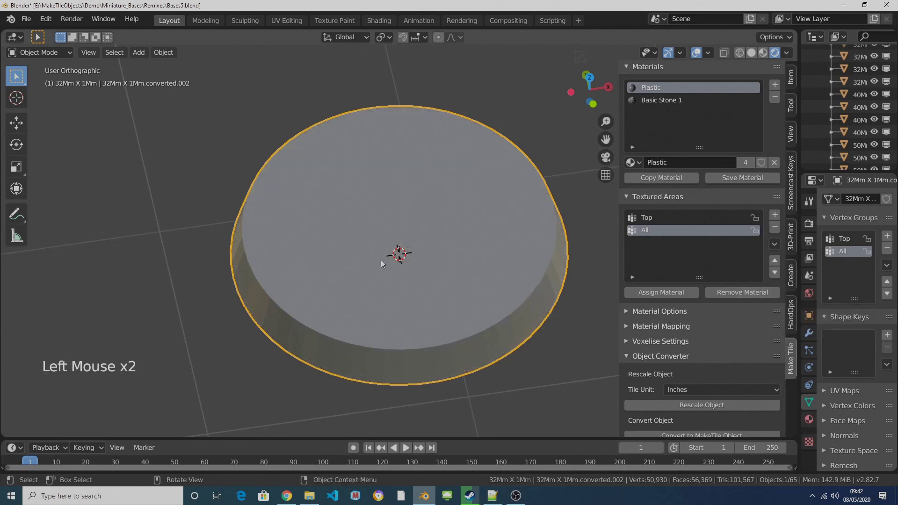
Step: Assign Basic Stone 1 to the Top area only
click(652, 217)
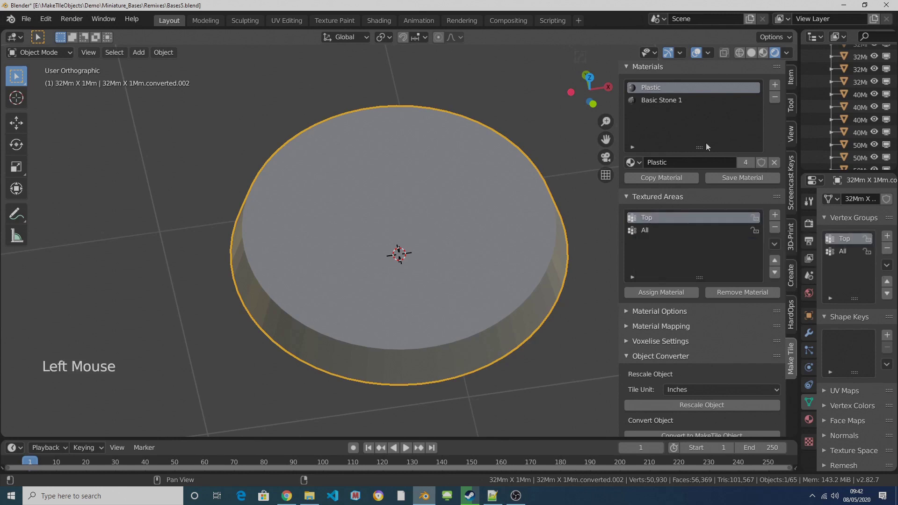
click(664, 100)
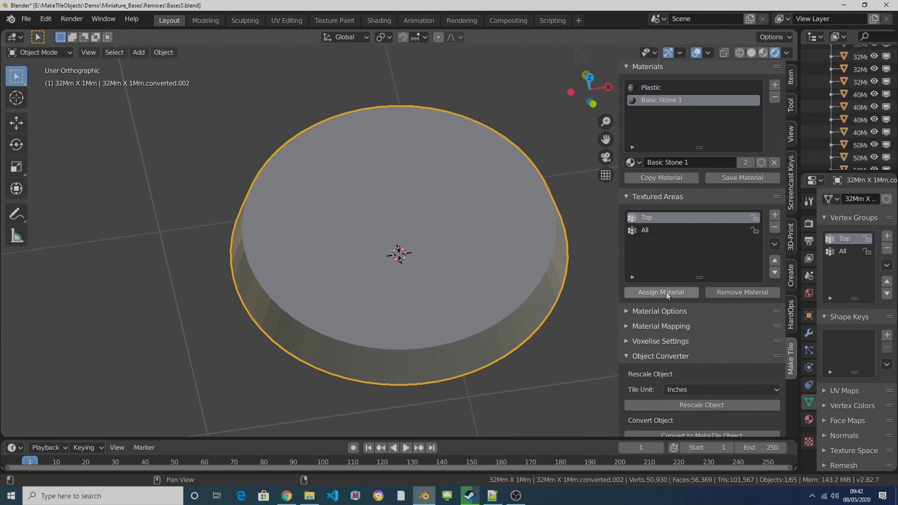
click(652, 292)
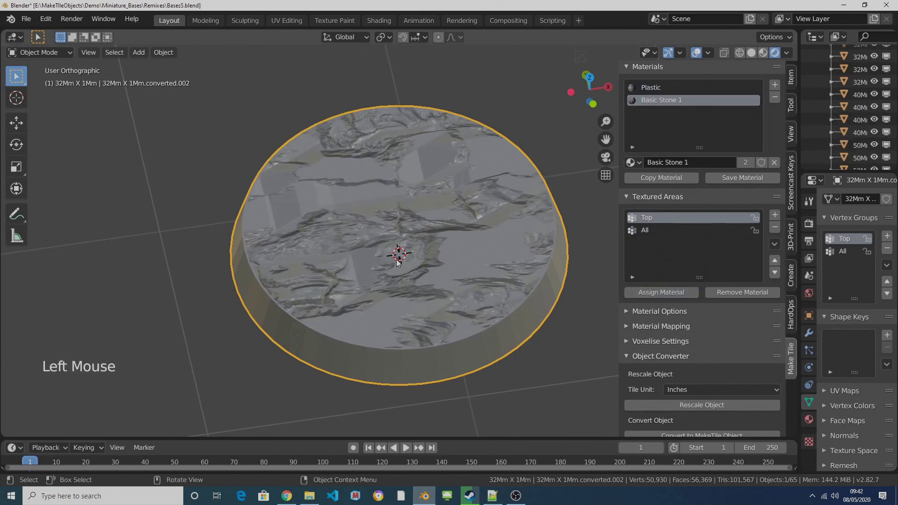
click(364, 242)
scroll(754, 223, up, 20)
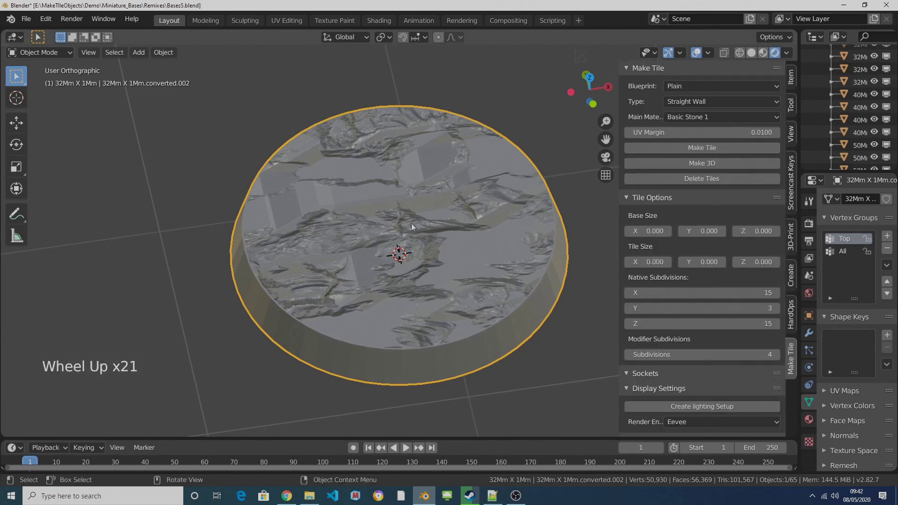
Step: Make the stone-textured top 3D and orbit around the new rock base
click(684, 164)
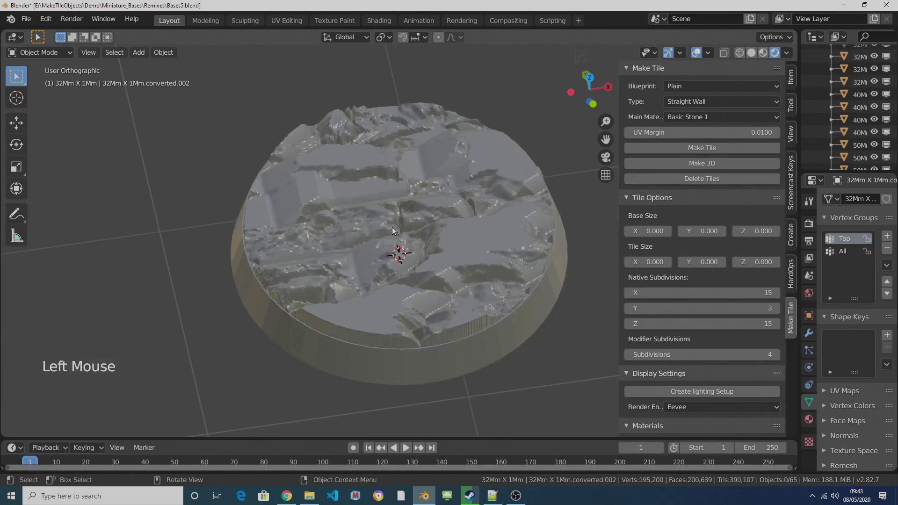
scroll(393, 230, down, 2)
middle_drag(402, 224, 463, 257)
click(463, 256)
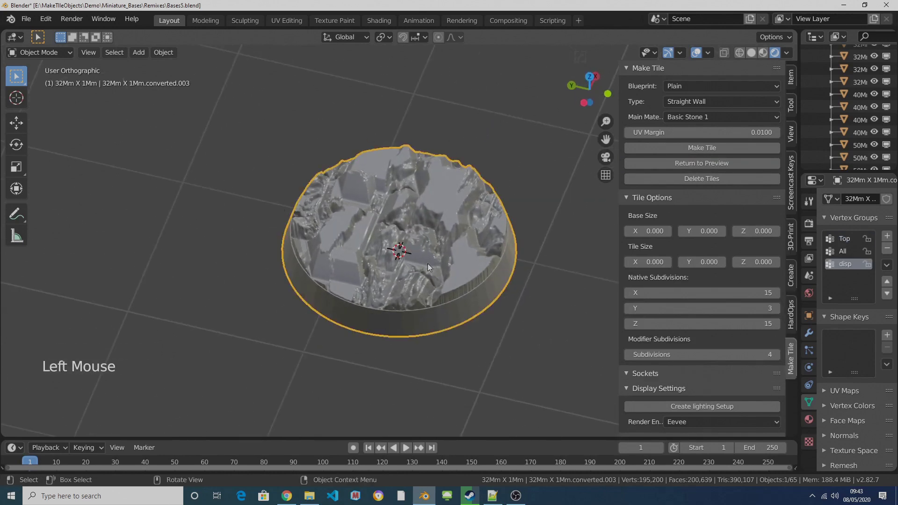
middle_drag(428, 263, 392, 267)
scroll(372, 268, up, 2)
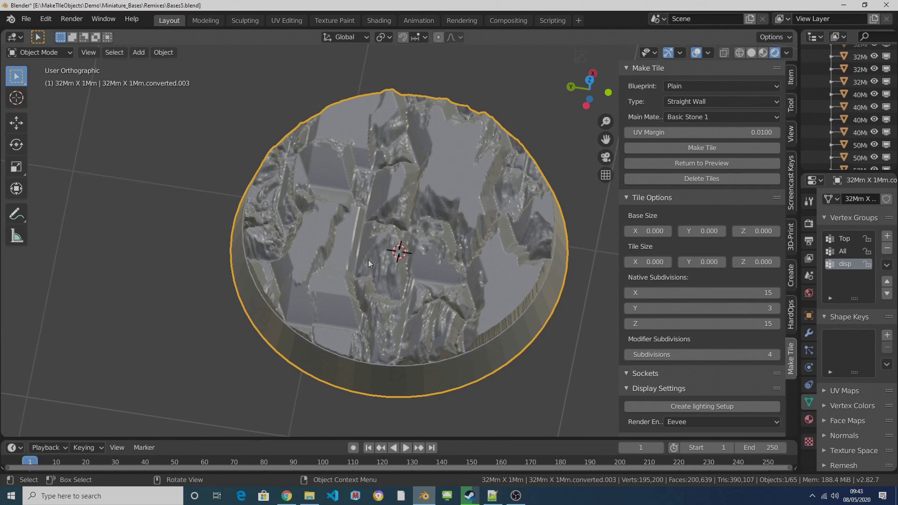
middle_drag(468, 208, 442, 122)
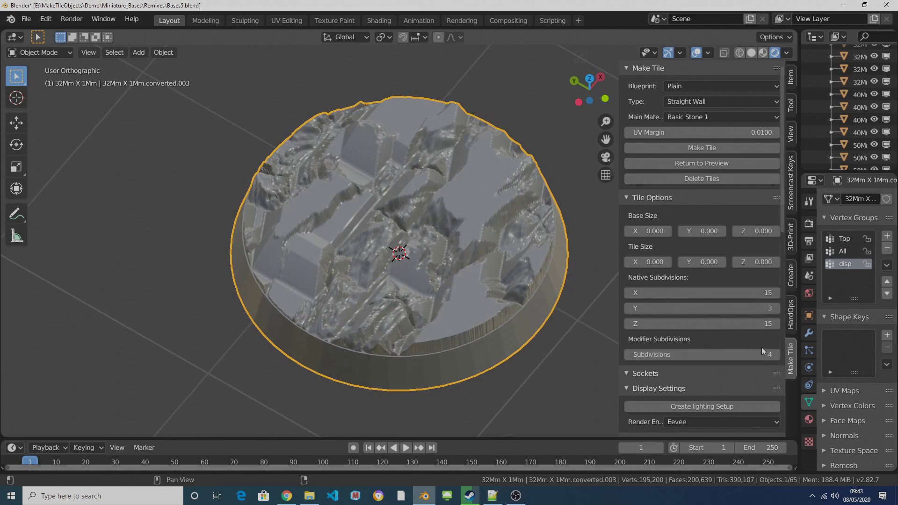
Step: Raise Modifier Subdivisions from 4 to 5 and inspect the finer rock surface
click(779, 355)
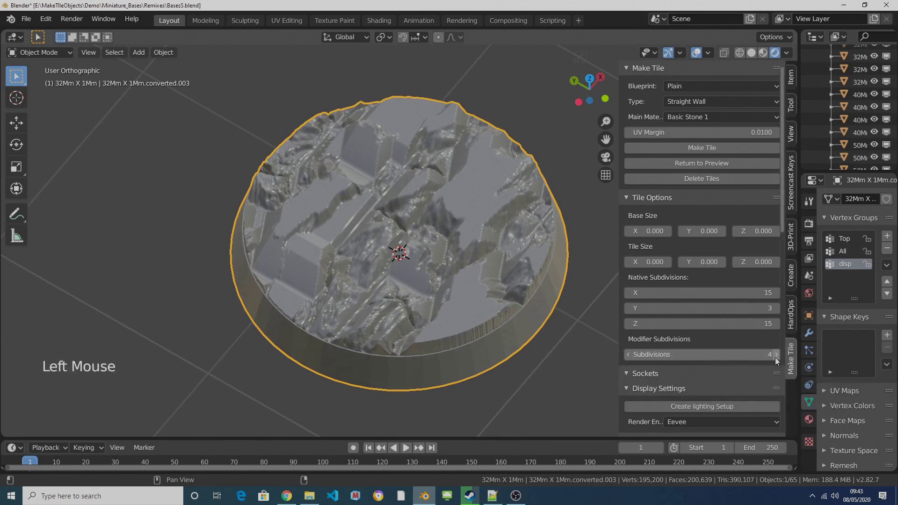
middle_drag(349, 285, 487, 279)
scroll(419, 285, up, 5)
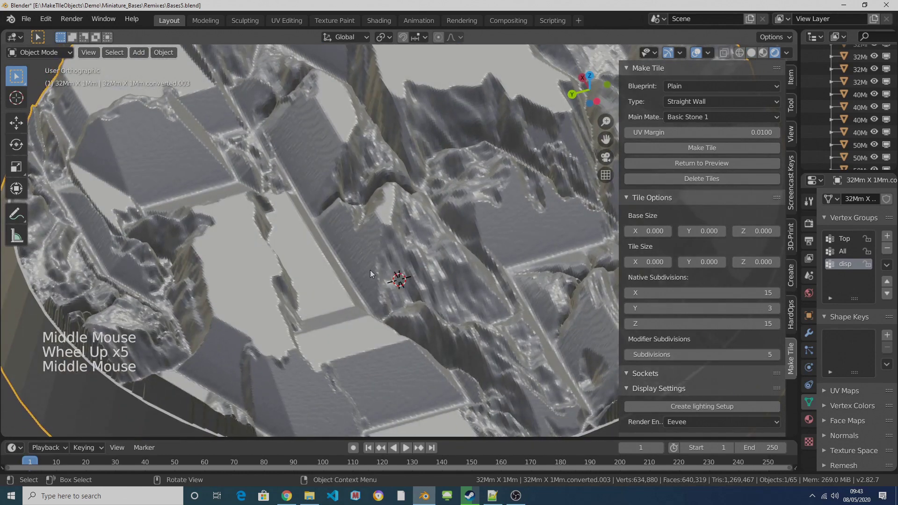
middle_drag(453, 330, 521, 283)
middle_drag(395, 230, 433, 260)
scroll(496, 280, down, 5)
middle_drag(496, 280, 439, 234)
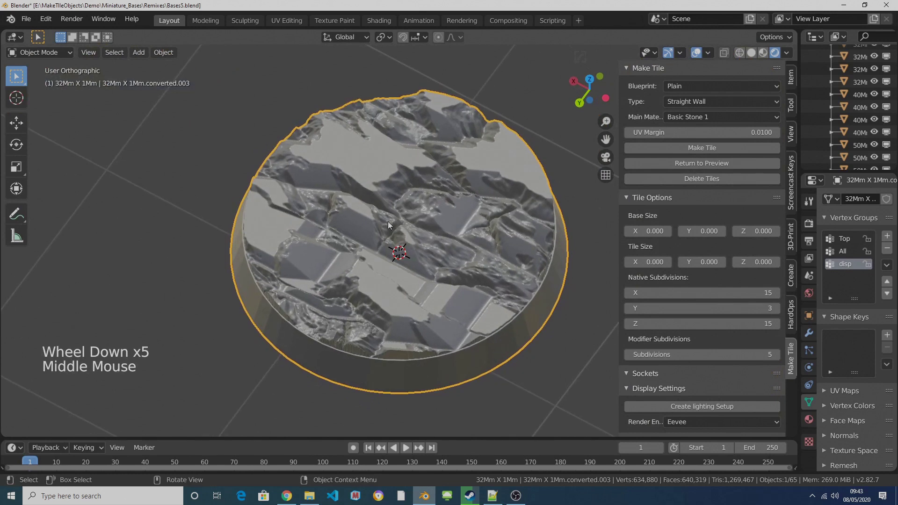
scroll(389, 221, down, 1)
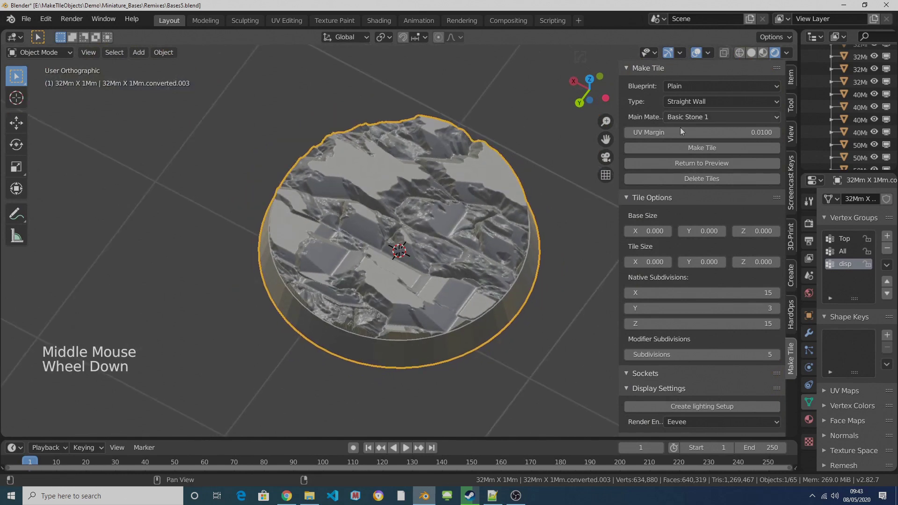
Step: Return to preview and open the Material Options for Basic Stone 1
click(675, 164)
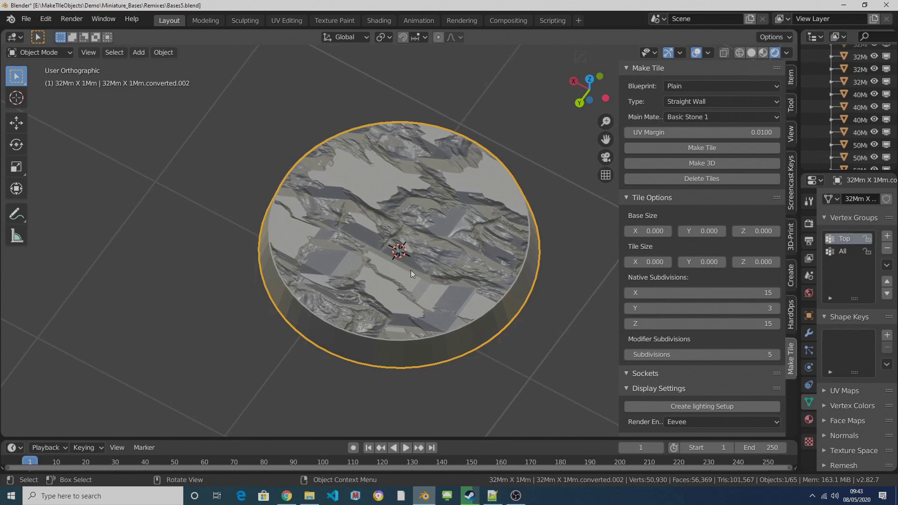
click(516, 496)
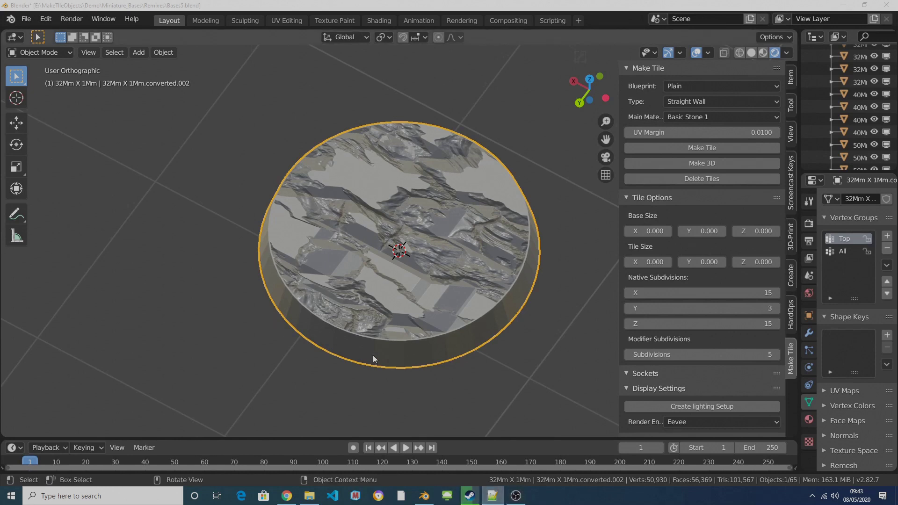
scroll(702, 355, down, 6)
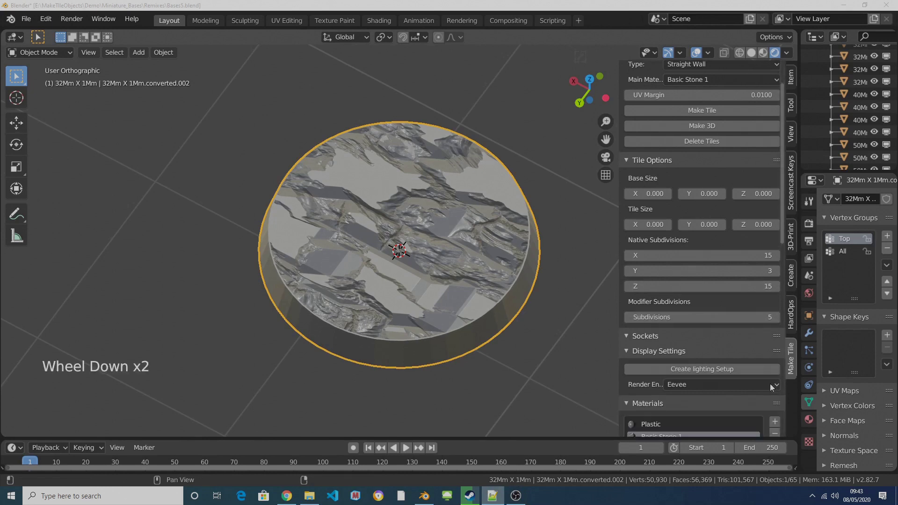
scroll(775, 400, down, 20)
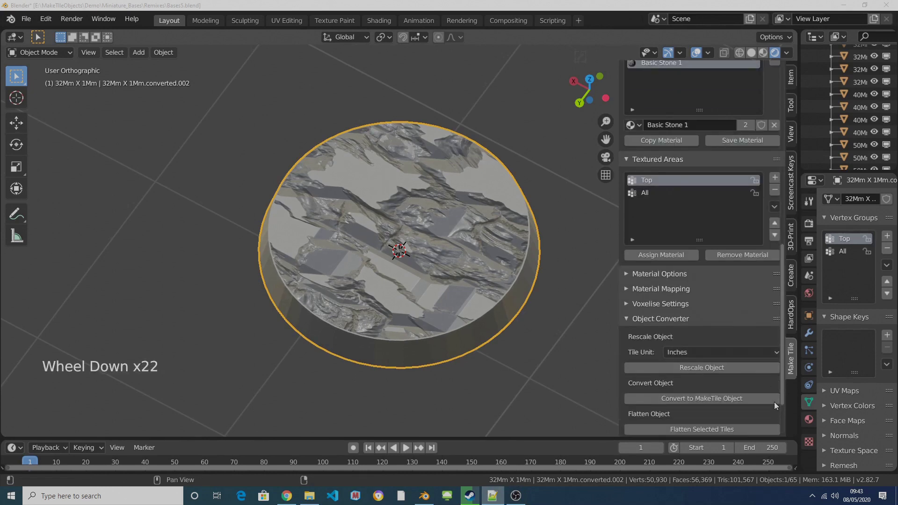
scroll(772, 398, down, 4)
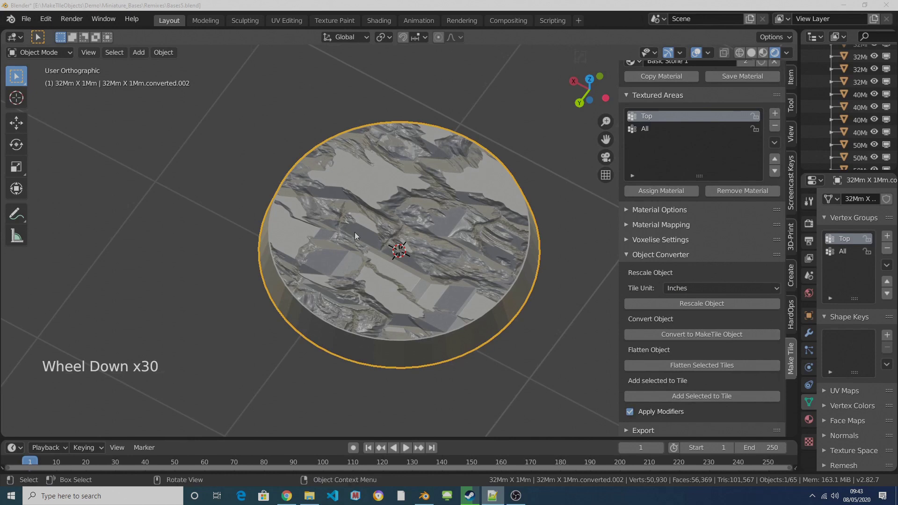
click(627, 211)
click(501, 259)
scroll(665, 136, up, 5)
click(662, 94)
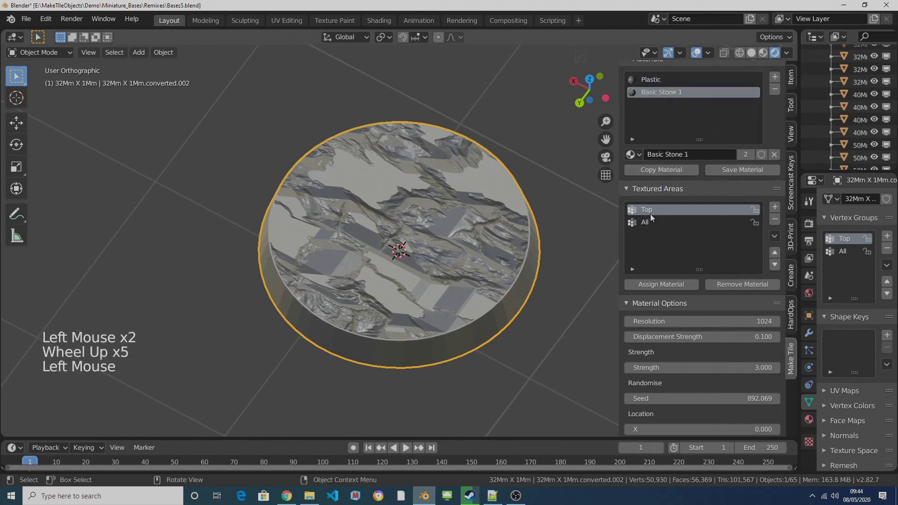
scroll(758, 340, down, 2)
scroll(758, 340, down, 4)
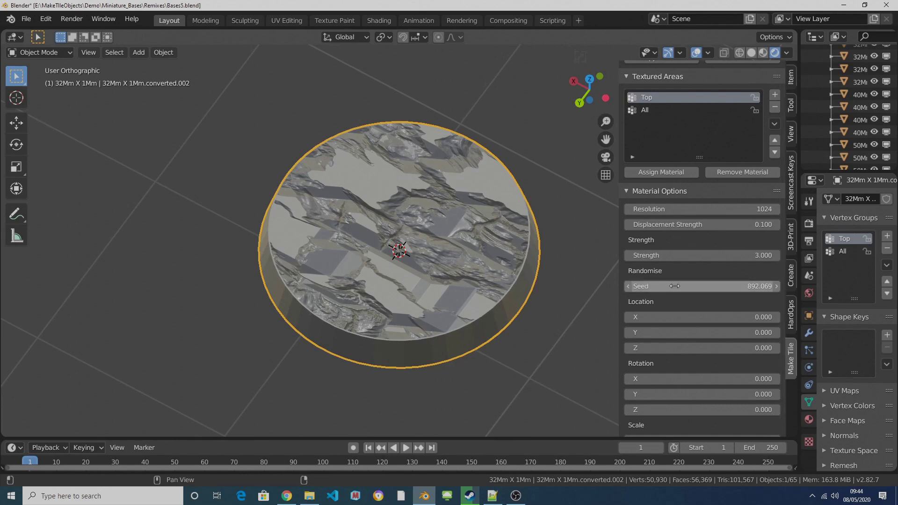
Step: Adjust the texture's seed, location, rotation and scale to vary the stone pattern
drag(665, 285, 737, 286)
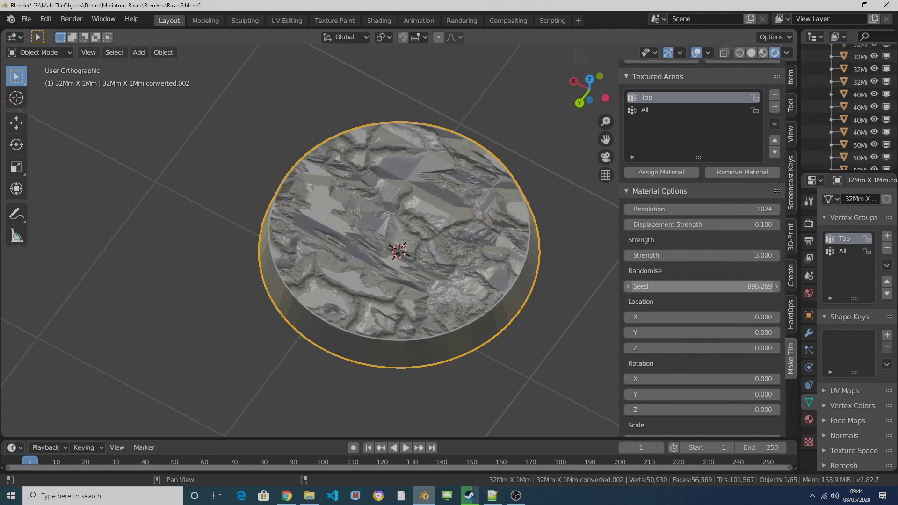
drag(675, 287, 648, 287)
scroll(728, 300, down, 4)
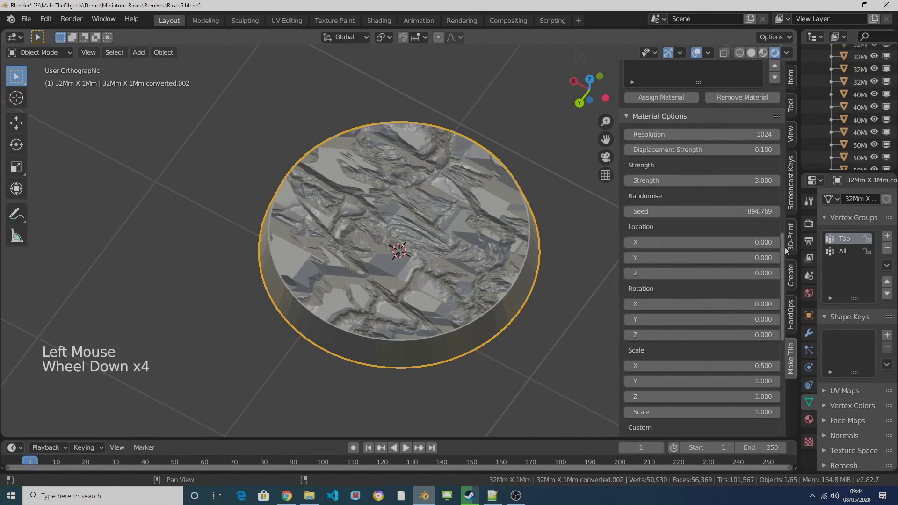
mouse_move(739, 243)
mouse_down()
mouse_move(761, 244)
mouse_move(704, 261)
mouse_move(742, 258)
mouse_up()
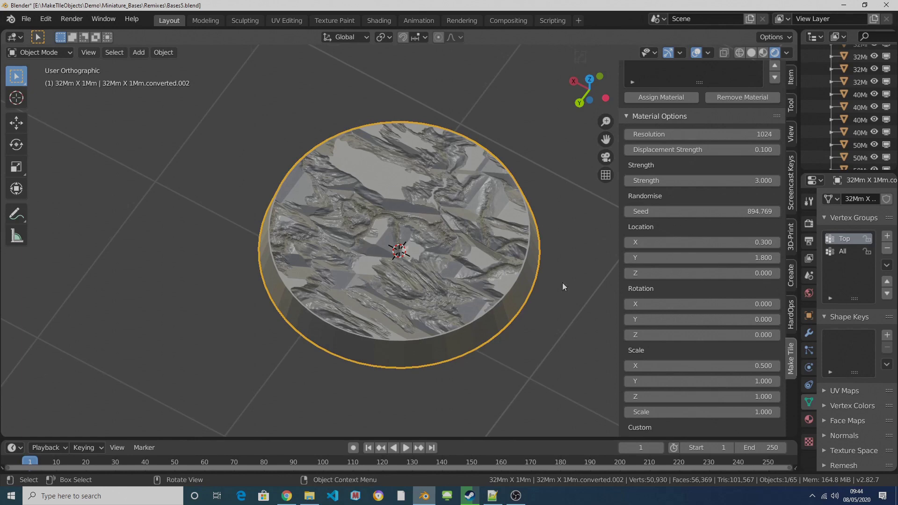
scroll(745, 271, down, 2)
drag(674, 297, 700, 300)
scroll(700, 300, down, 2)
scroll(700, 300, down, 2)
scroll(703, 301, down, 3)
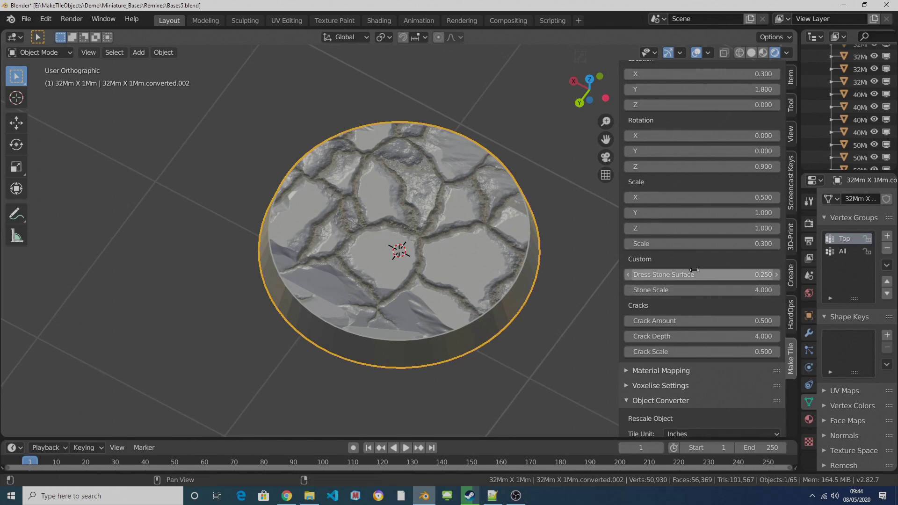
Step: Raise Dress Stone Surface to 0.850 for a rougher stone top
drag(702, 275, 744, 275)
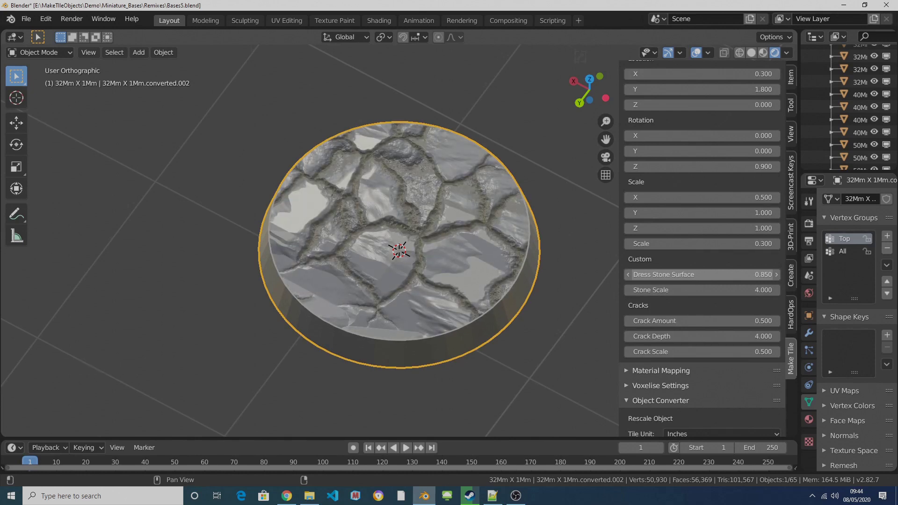
middle_drag(468, 243, 468, 224)
scroll(752, 246, up, 7)
scroll(747, 245, up, 20)
Step: Make the retuned stone top 3D and orbit to inspect it
click(716, 163)
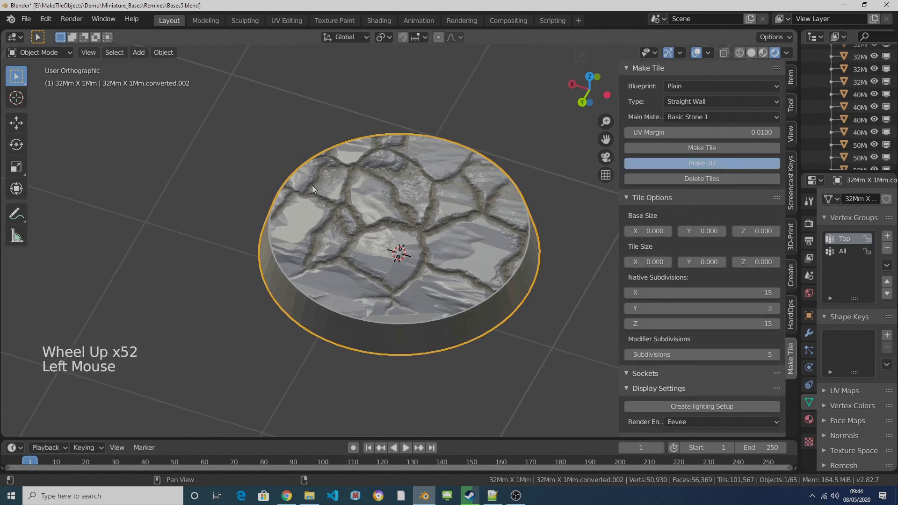
middle_drag(312, 185, 460, 193)
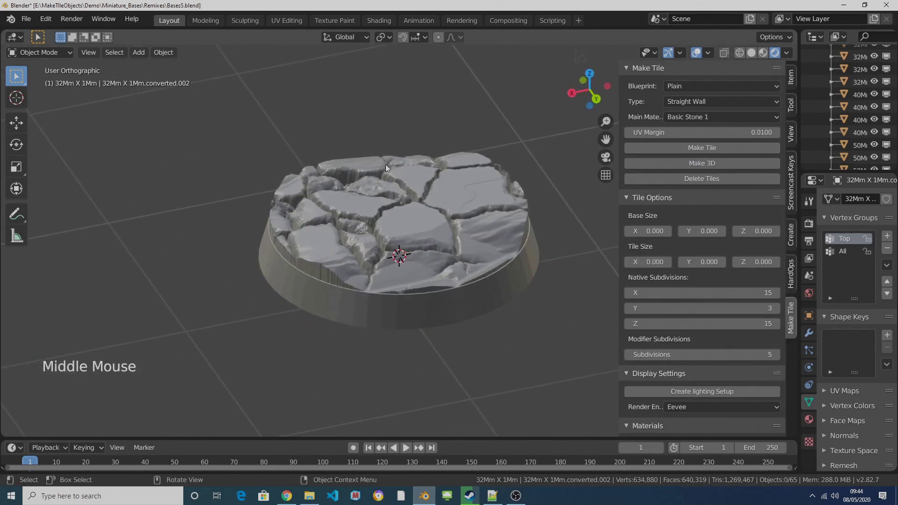
middle_drag(385, 166, 430, 255)
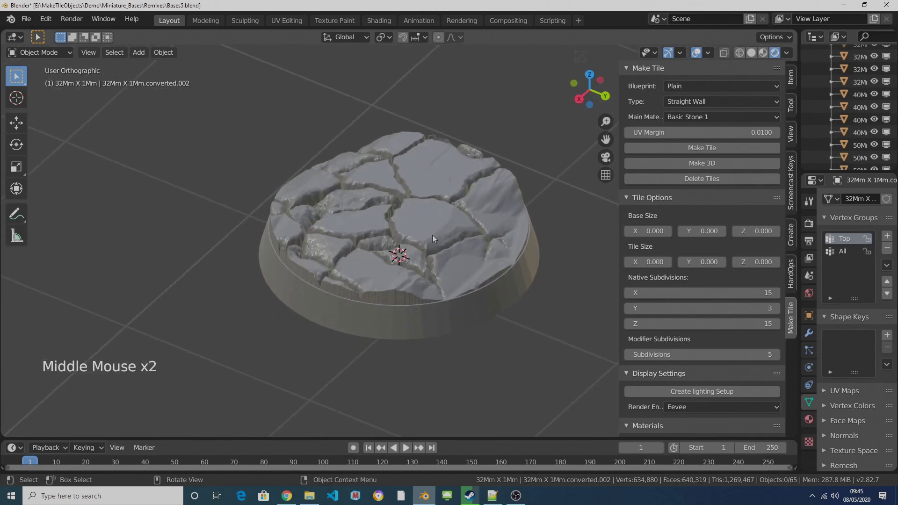
middle_drag(428, 195, 428, 243)
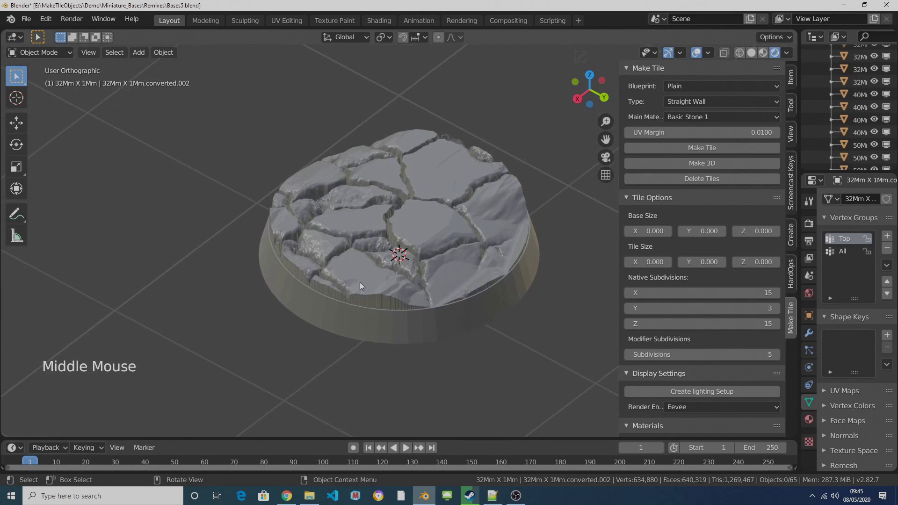
middle_drag(360, 283, 491, 224)
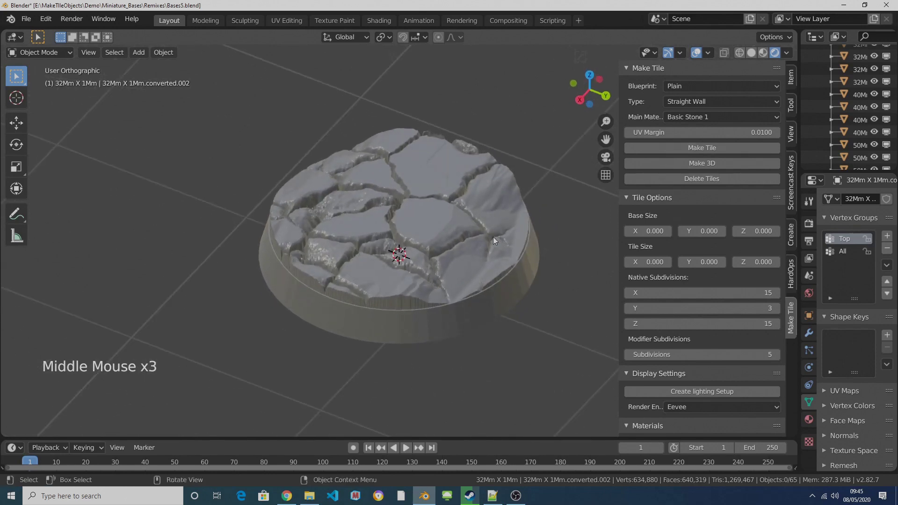
Step: Revert the base to preview and set the displacement Strength to 0.75
click(702, 163)
click(748, 163)
scroll(757, 366, down, 20)
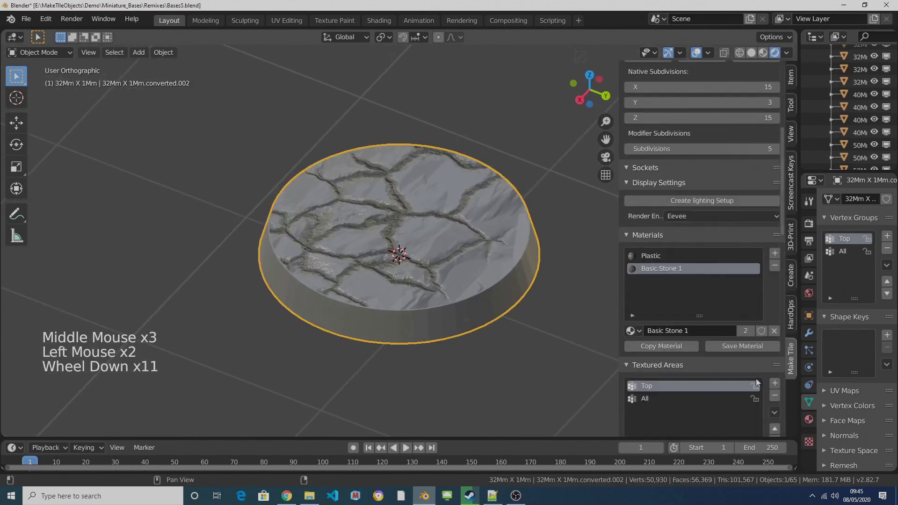
scroll(761, 395, down, 1)
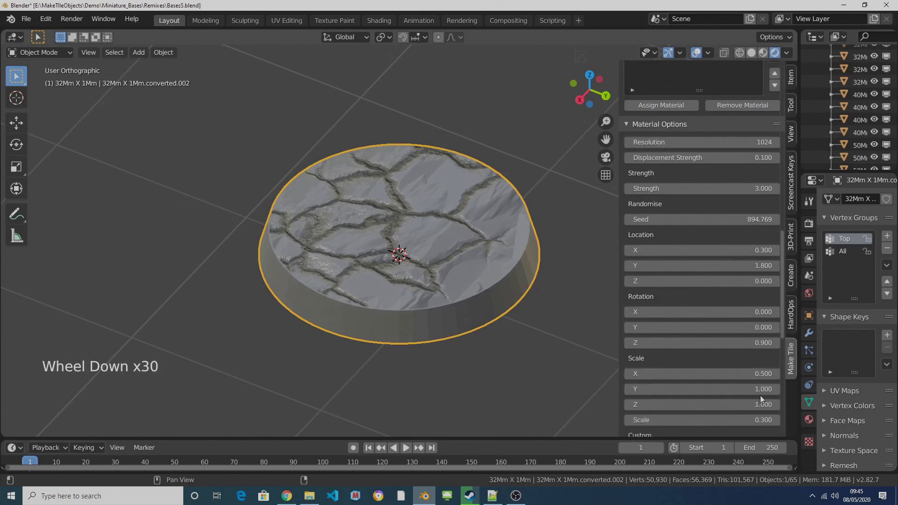
click(678, 189)
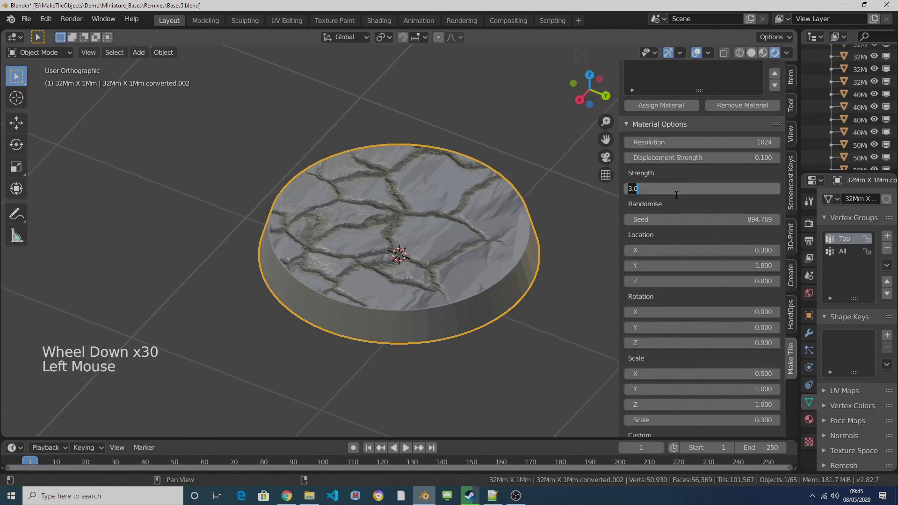
text(0.5)
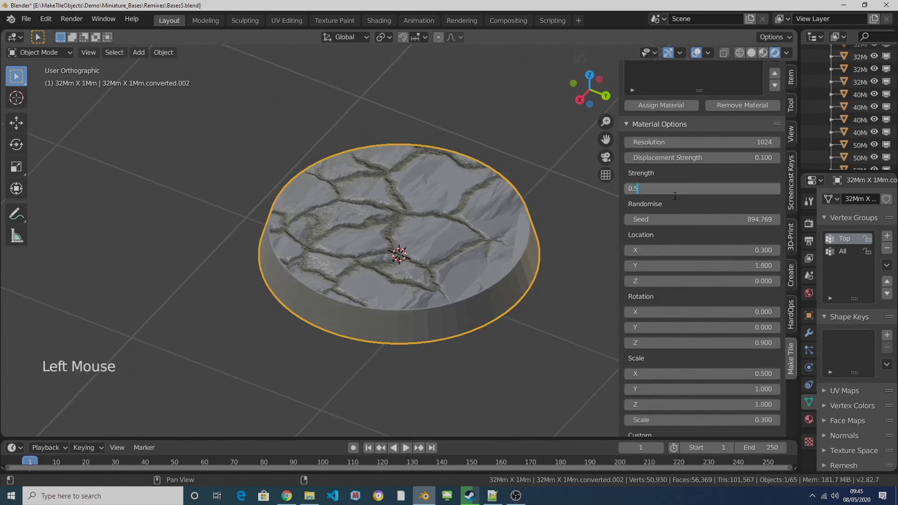
key(Return)
click(676, 188)
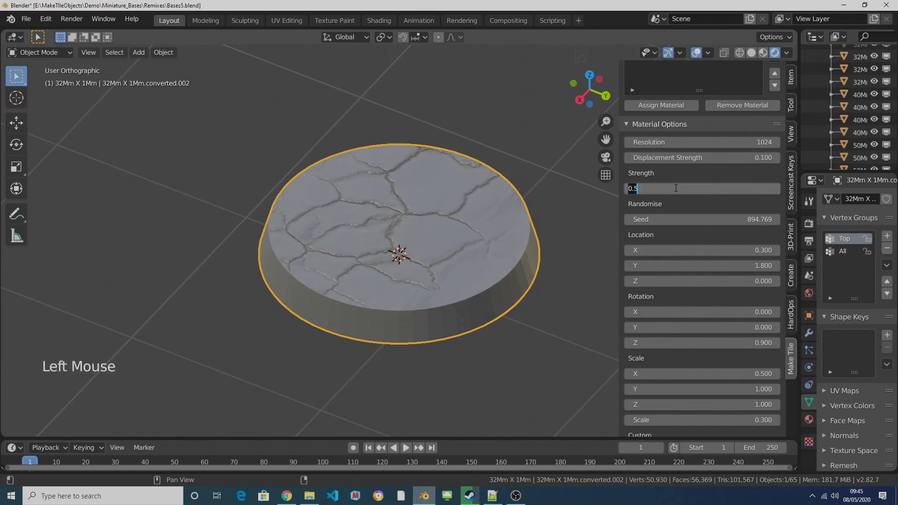
text(0.75)
key(Return)
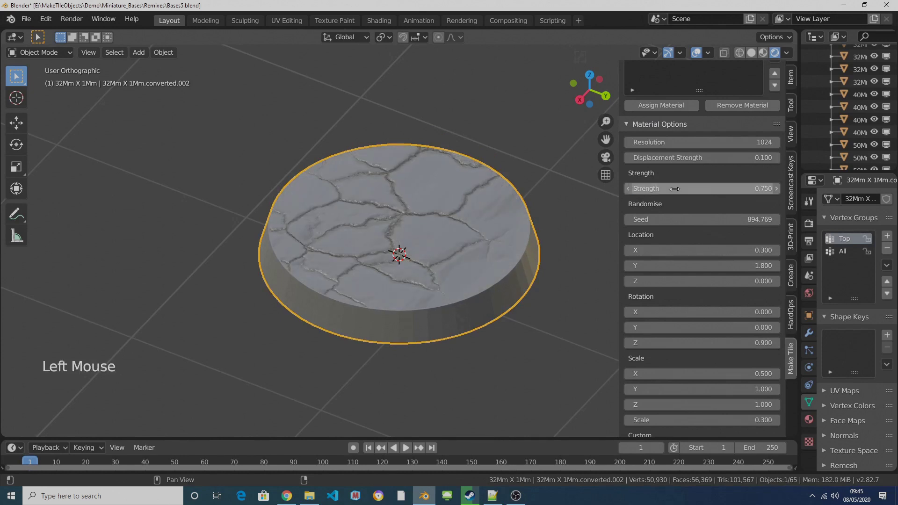
Step: Rebuild the base as a 3D mesh and inspect the gentler cracks
scroll(674, 189, up, 20)
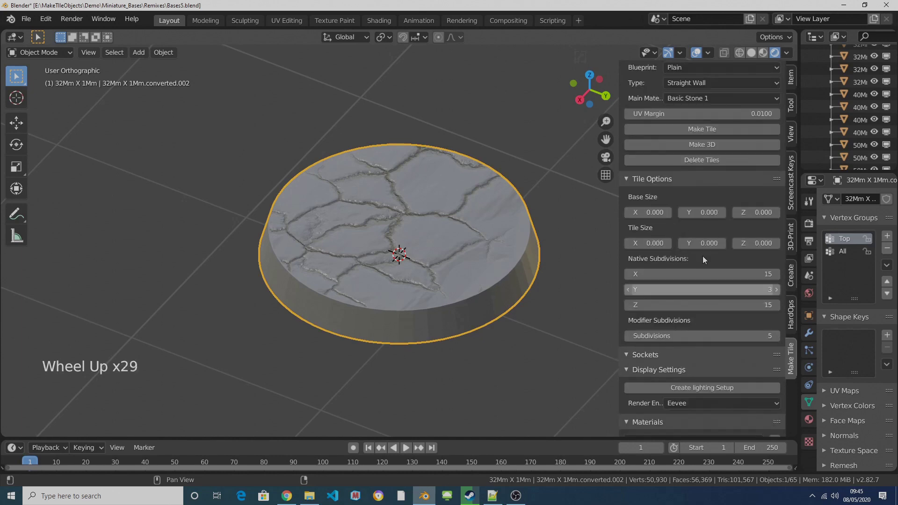
click(692, 165)
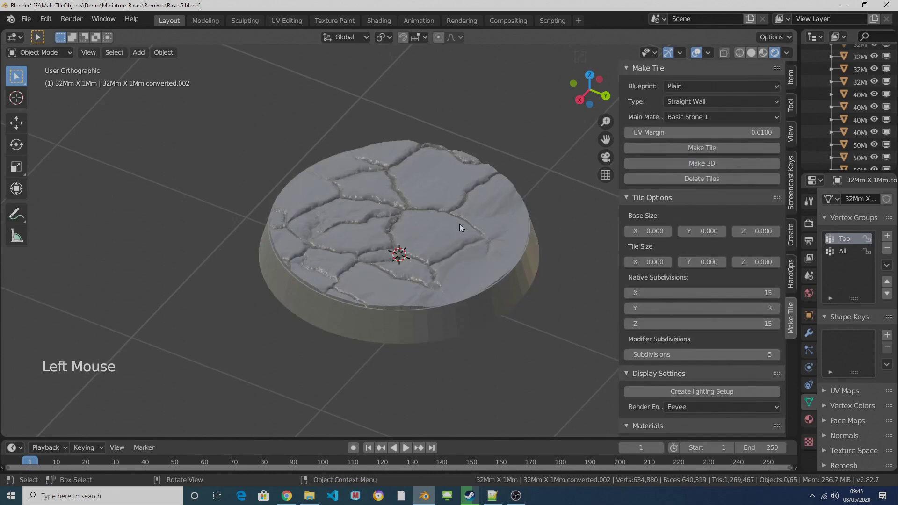
middle_drag(461, 221, 454, 162)
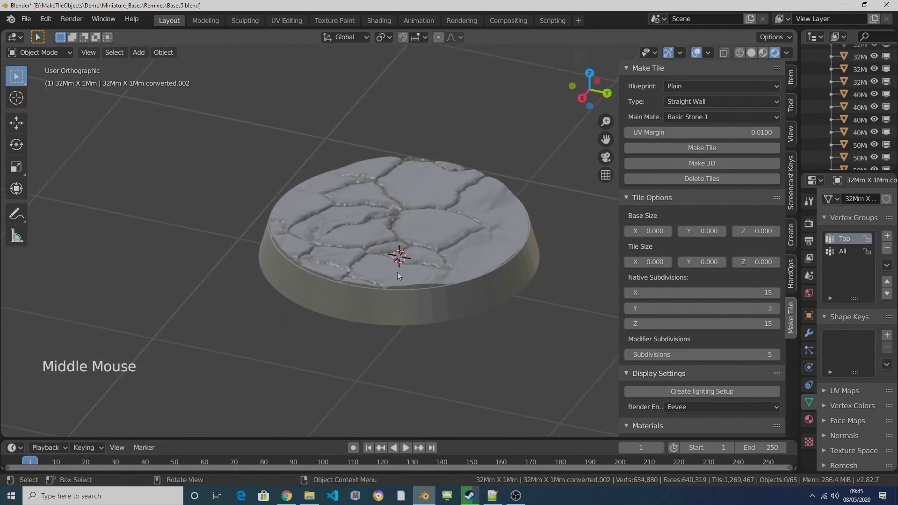
Step: Revert the base to preview and switch its top material to Cobbles
scroll(754, 358, down, 19)
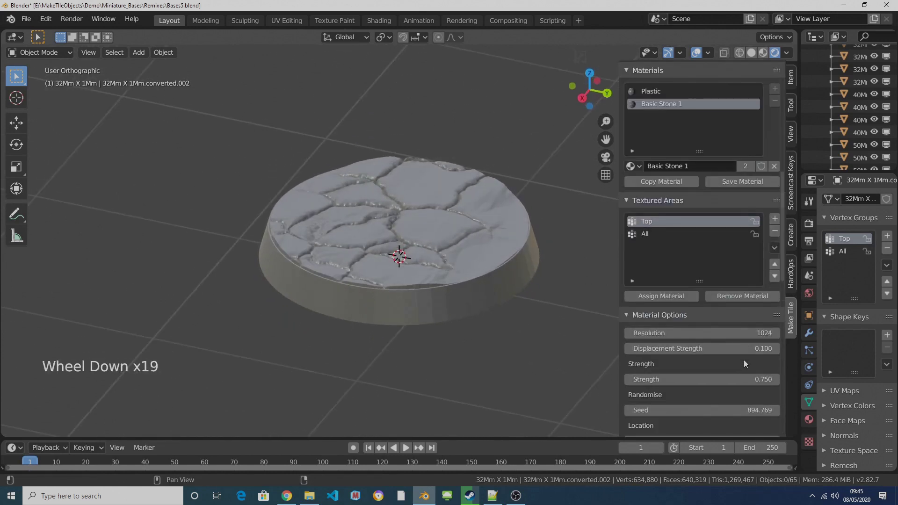
scroll(744, 357, up, 7)
scroll(748, 327, up, 13)
click(437, 217)
click(757, 163)
scroll(727, 319, down, 20)
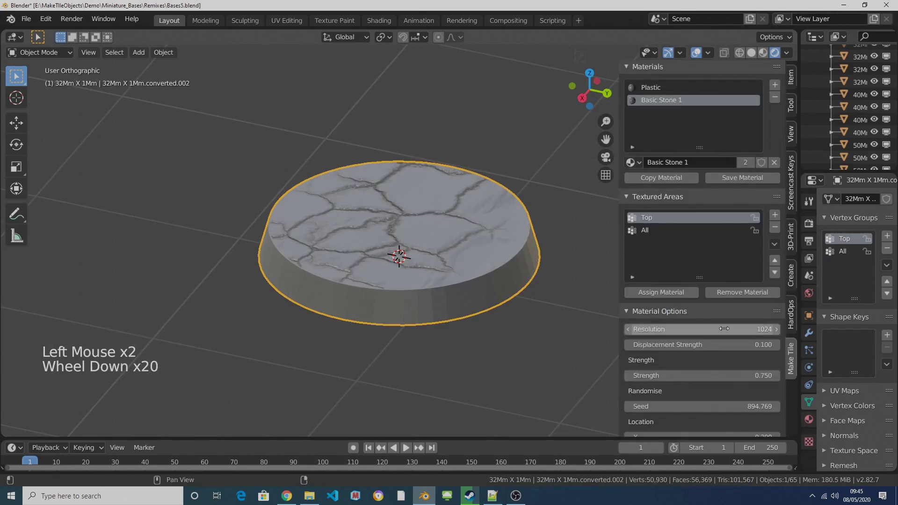
scroll(730, 323, down, 6)
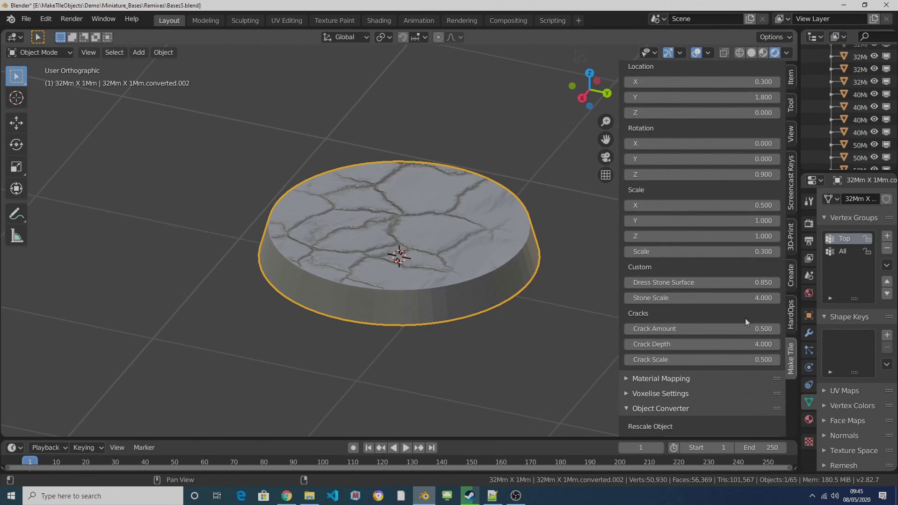
scroll(727, 333, up, 20)
scroll(727, 333, up, 6)
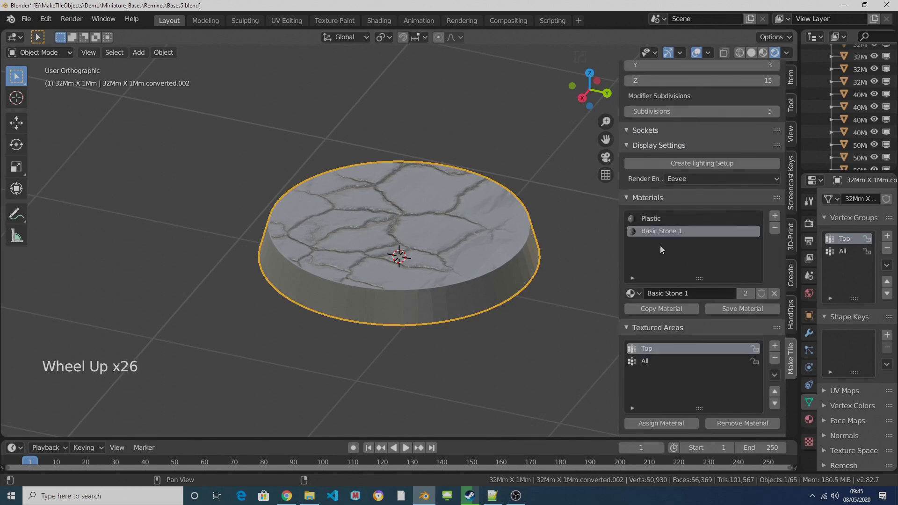
click(631, 293)
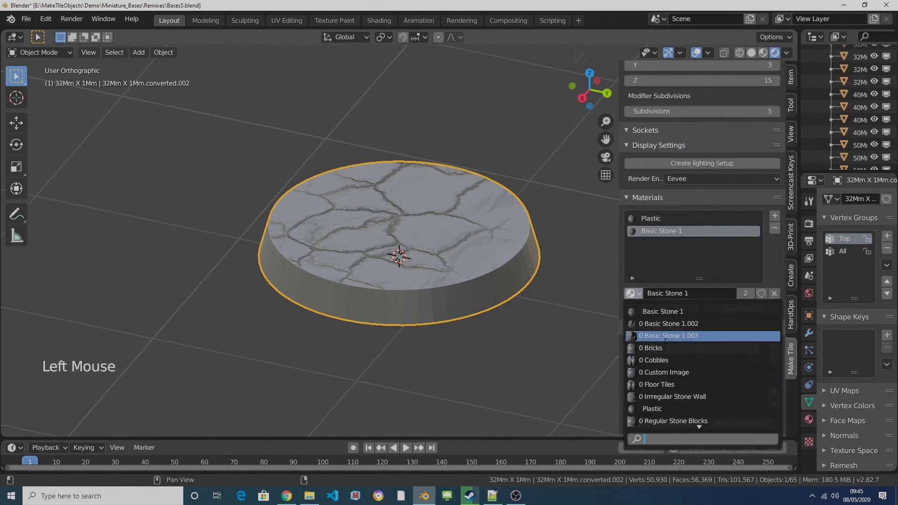
click(651, 360)
scroll(748, 231, up, 7)
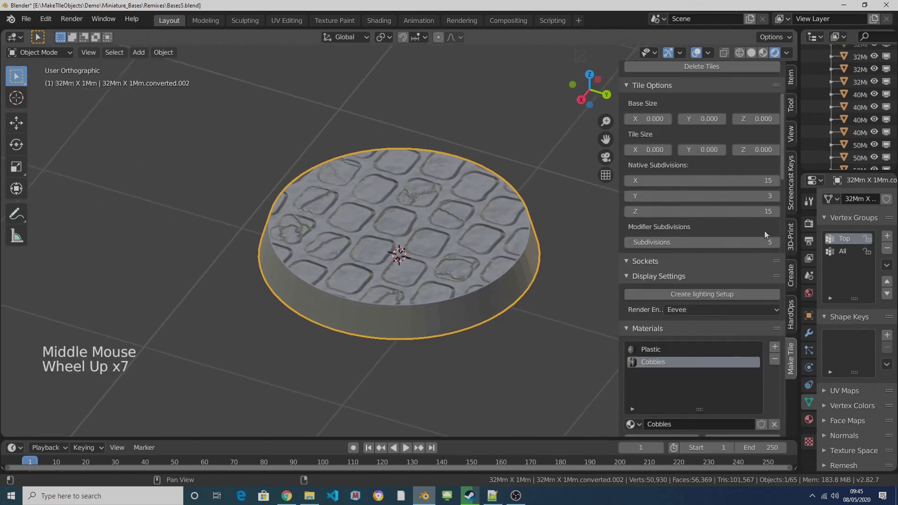
scroll(765, 231, up, 14)
Step: Make the cobbled top 3D, orbit to inspect it, then return to preview
click(707, 163)
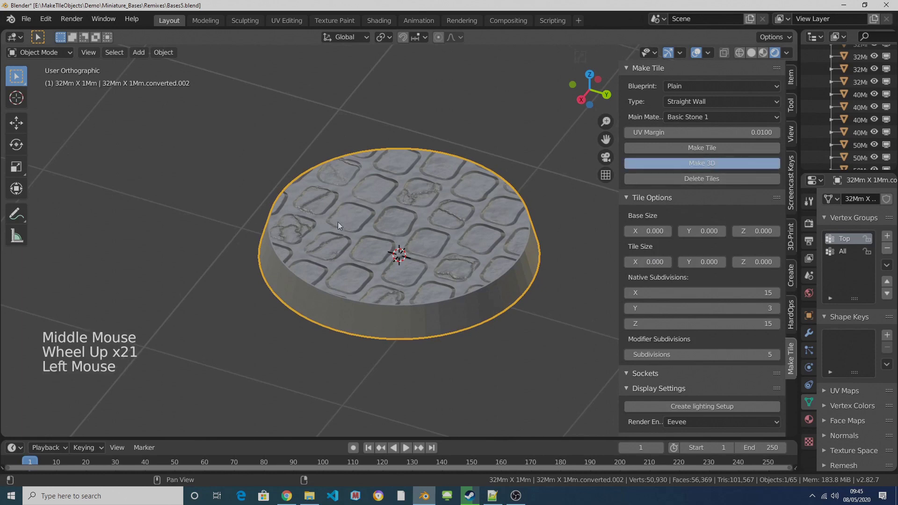
middle_drag(299, 221, 478, 195)
middle_drag(369, 228, 487, 237)
click(488, 237)
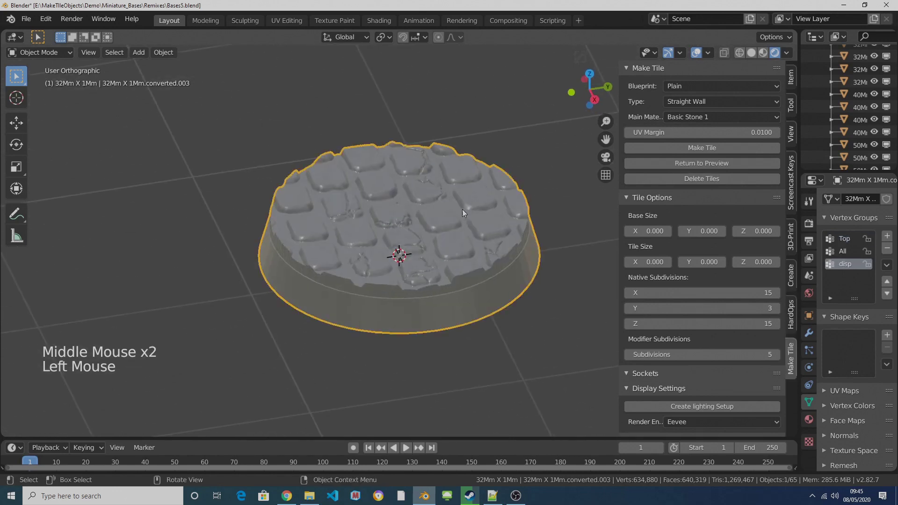
middle_drag(453, 208, 473, 211)
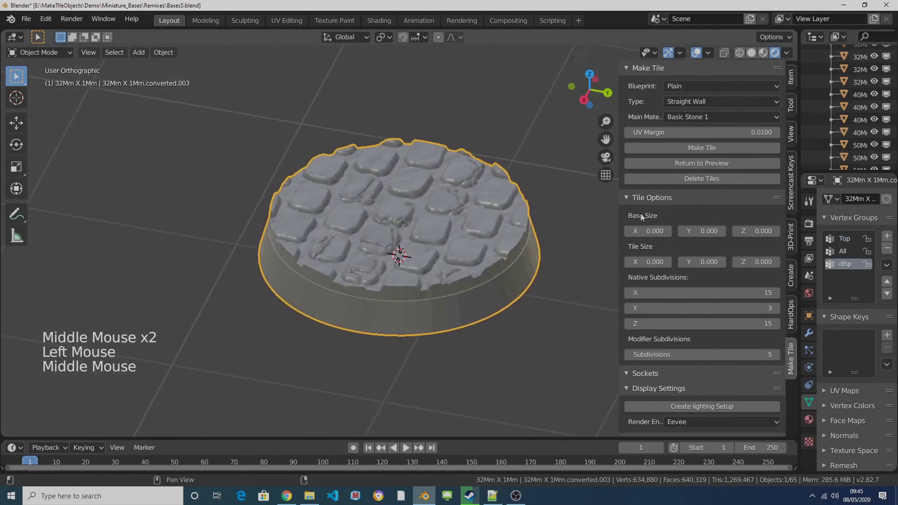
click(708, 164)
Step: Switch the base top material from Cobbles to Custom Image and open the image file browser
scroll(744, 342, down, 14)
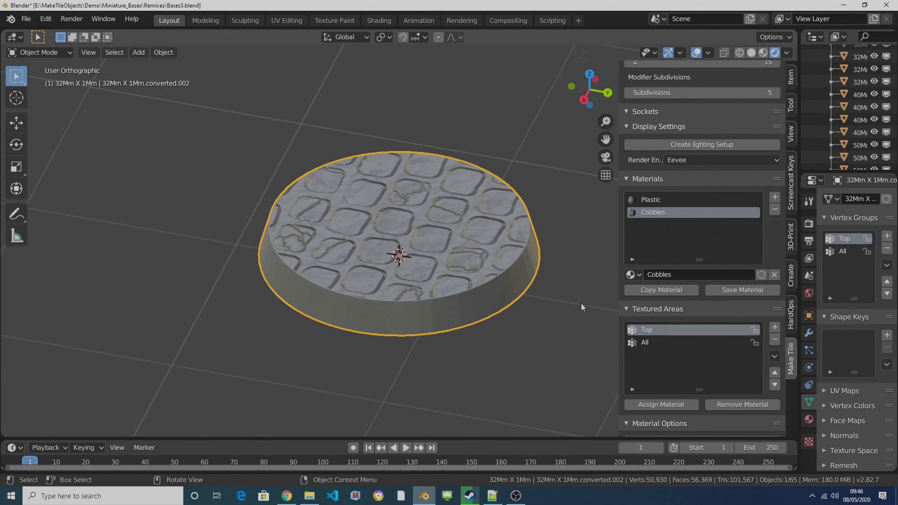
click(631, 274)
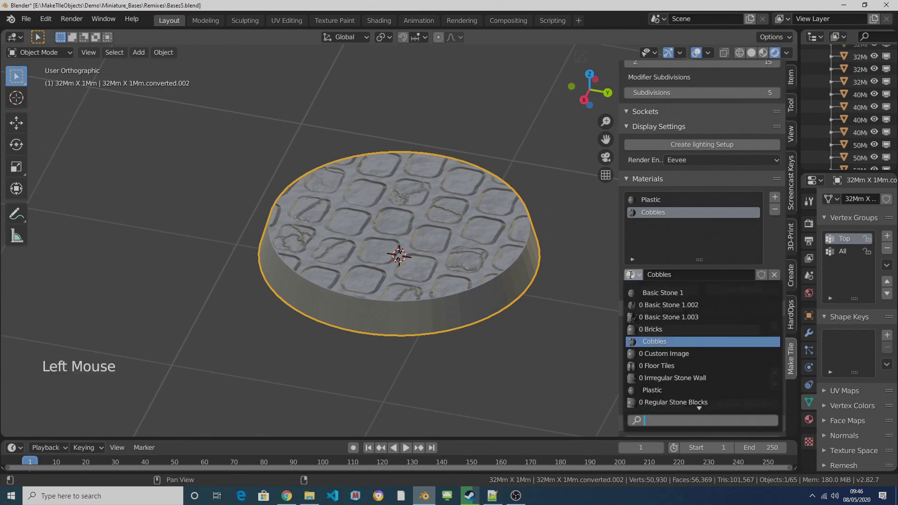
click(657, 353)
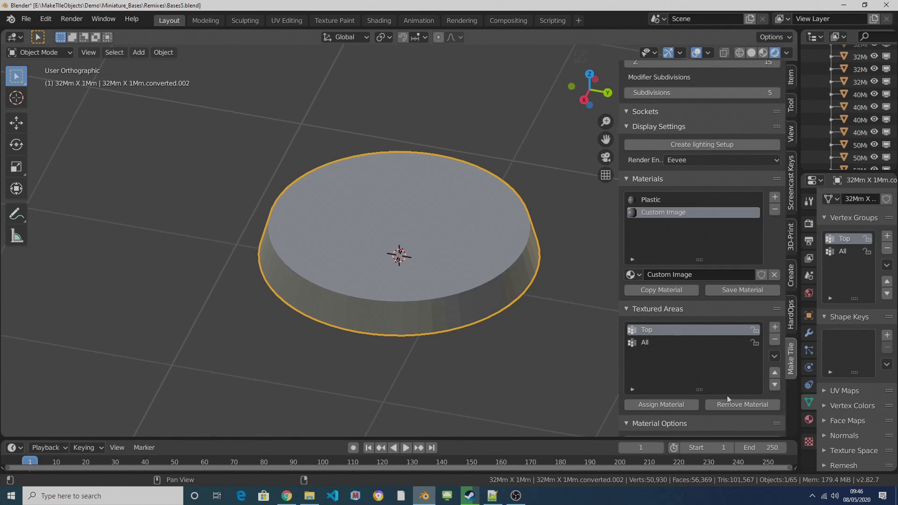
scroll(767, 415, down, 9)
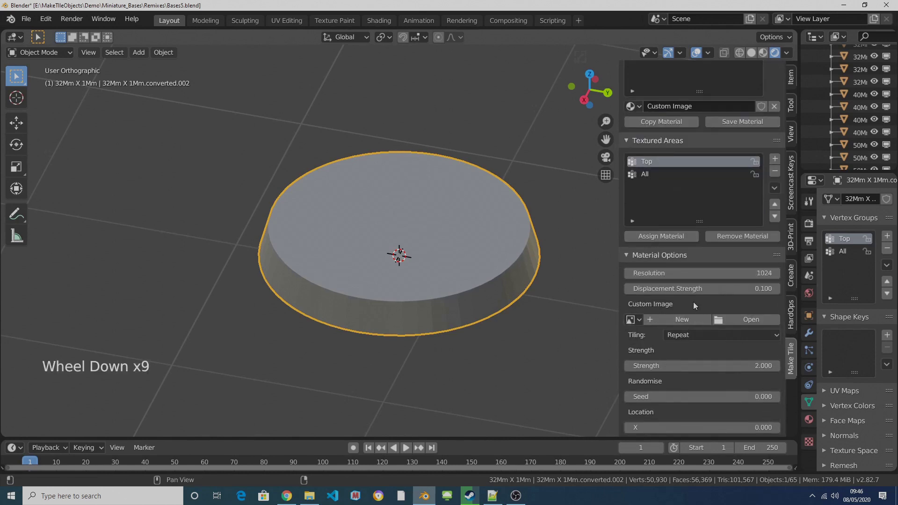
click(744, 320)
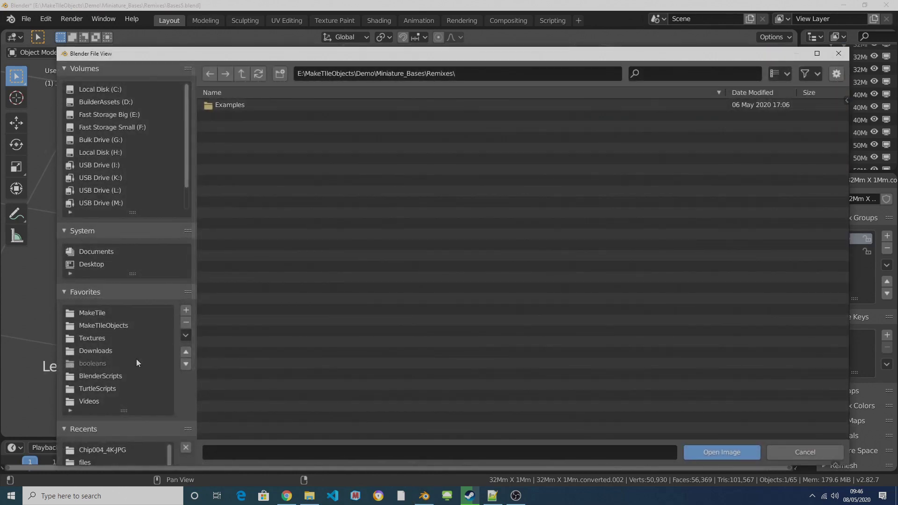
Step: Browse to Textures > cc0textures.com > Chip004_4K-JPG and display the files as thumbnails
scroll(136, 359, down, 1)
click(91, 321)
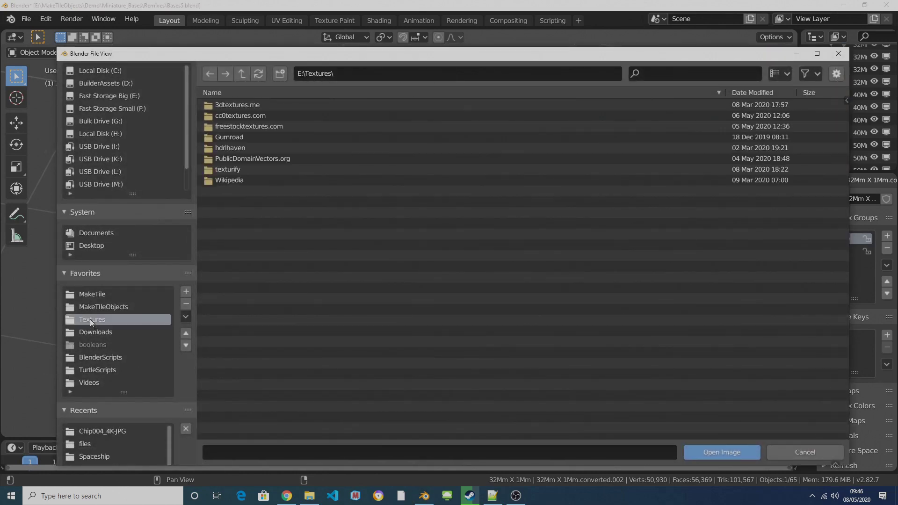
double_click(274, 117)
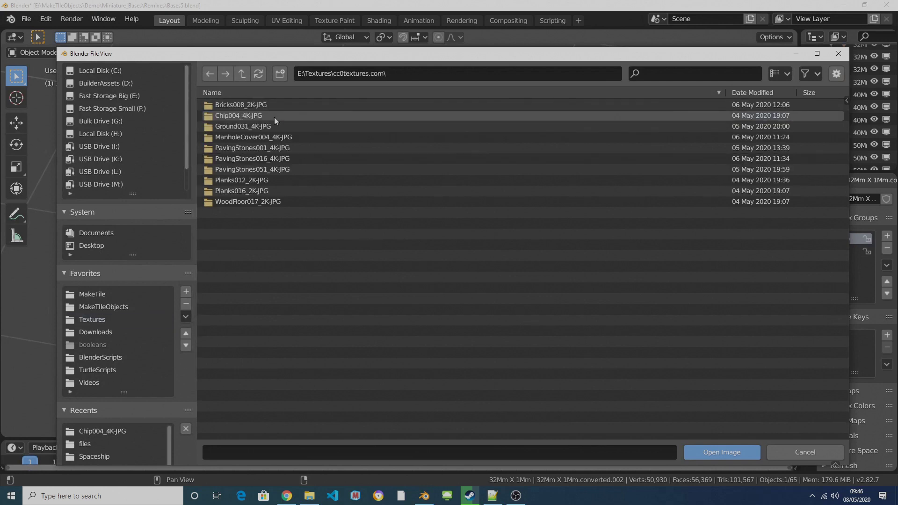
double_click(274, 117)
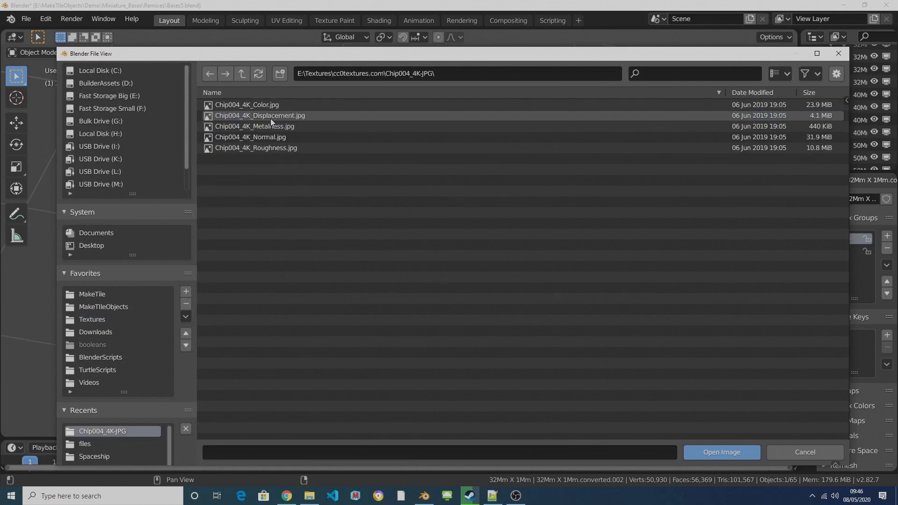
click(778, 75)
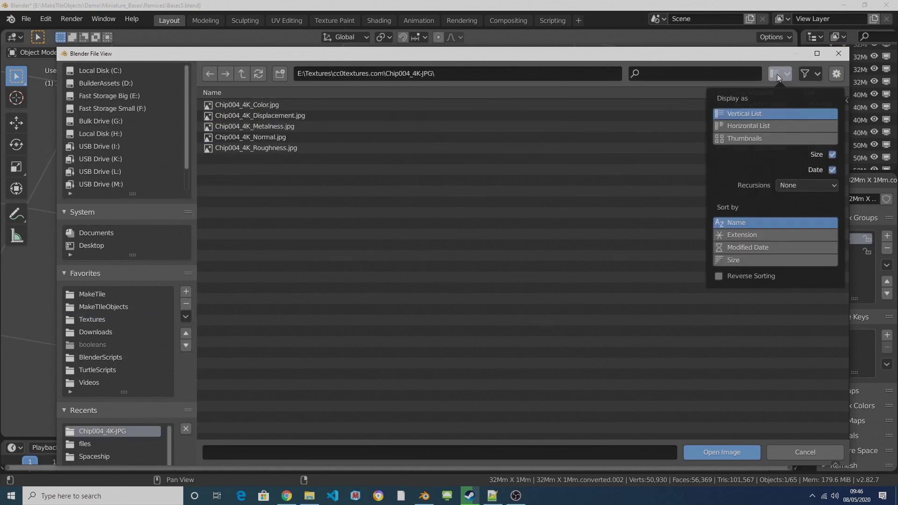
click(760, 139)
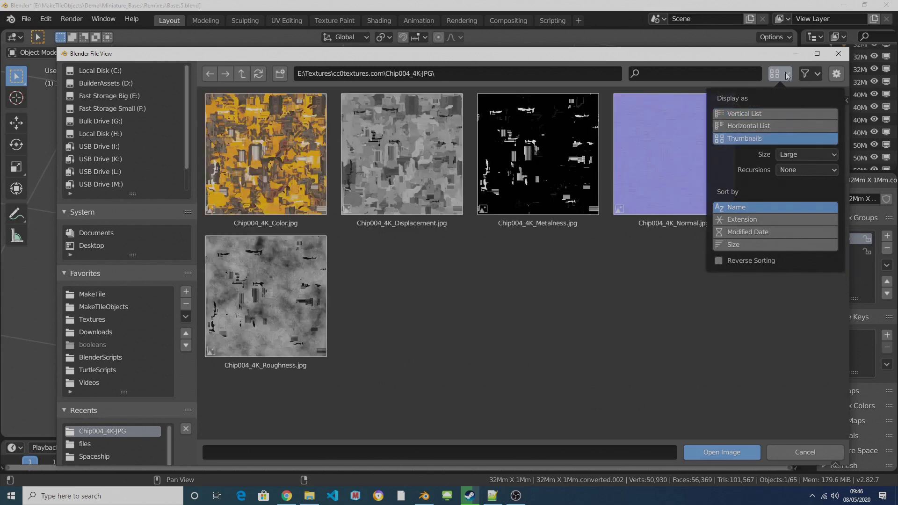
click(801, 157)
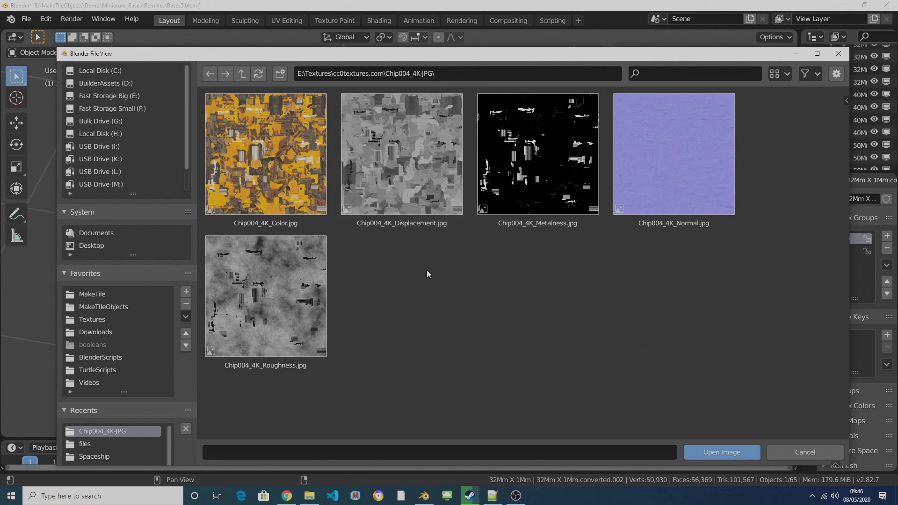
Step: Load Chip004_4K_Displacement.jpg as the base's custom image
click(400, 150)
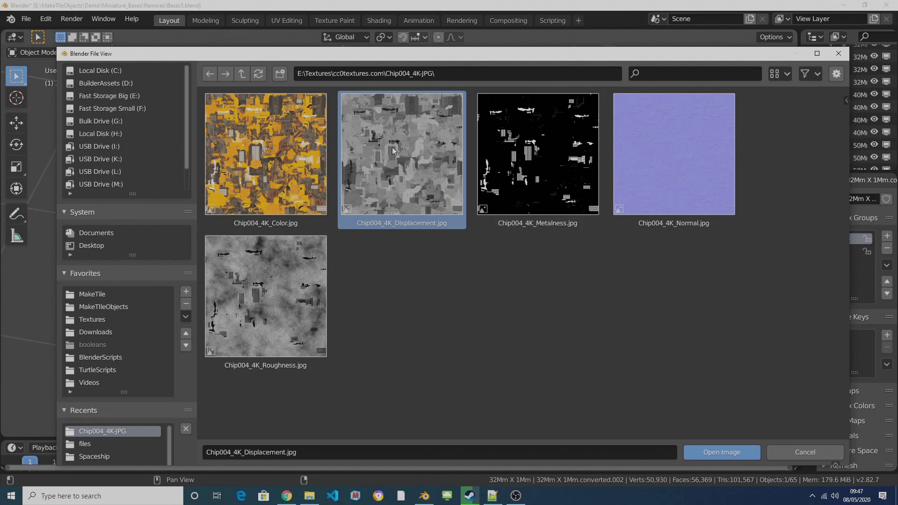
double_click(392, 147)
click(484, 239)
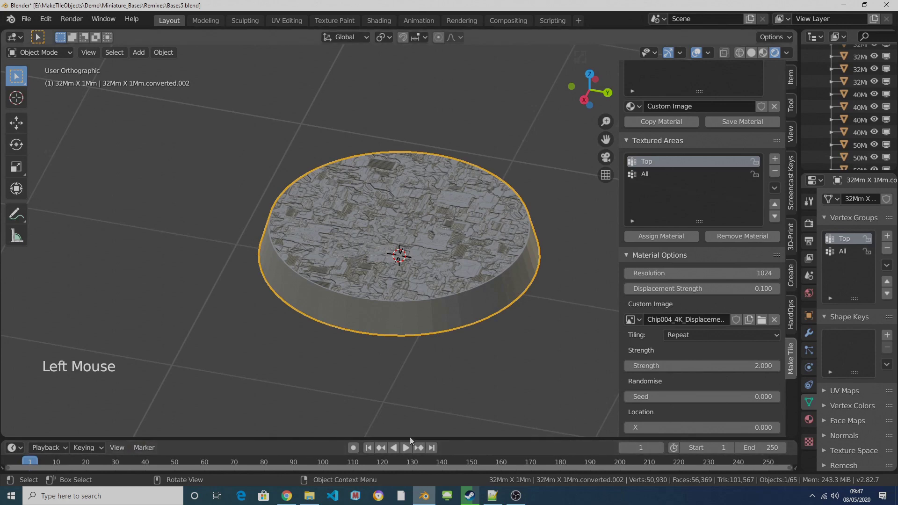
Step: Turn the enlarged timeline area into an Image Editor showing Chip004_4K_Displacement.jpg
drag(410, 439, 178, 197)
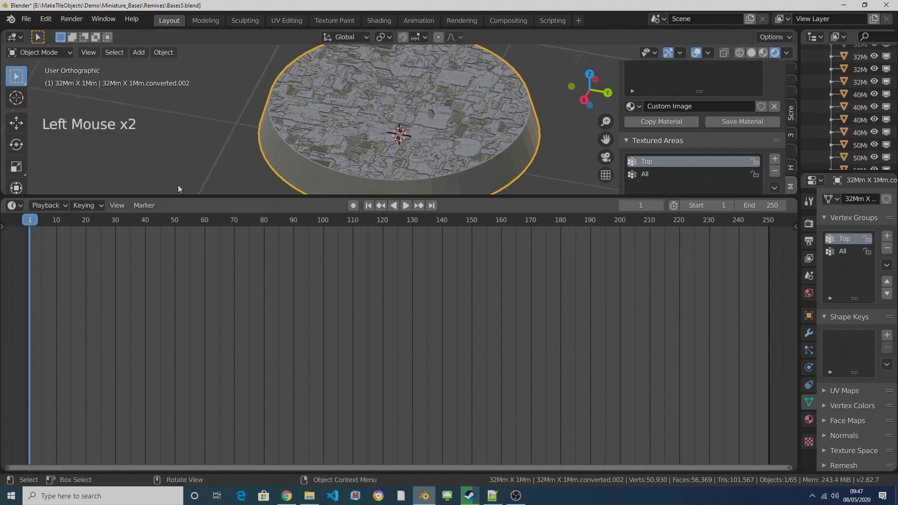
click(13, 209)
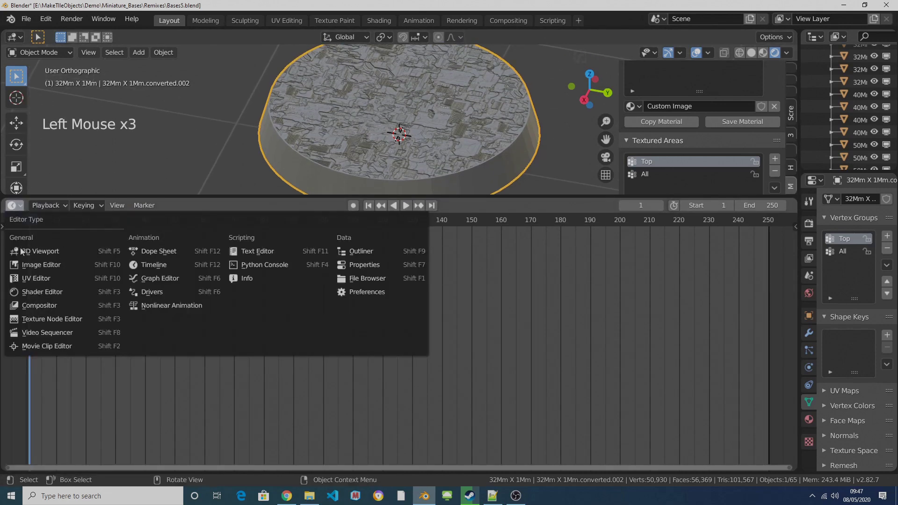
click(25, 268)
click(345, 205)
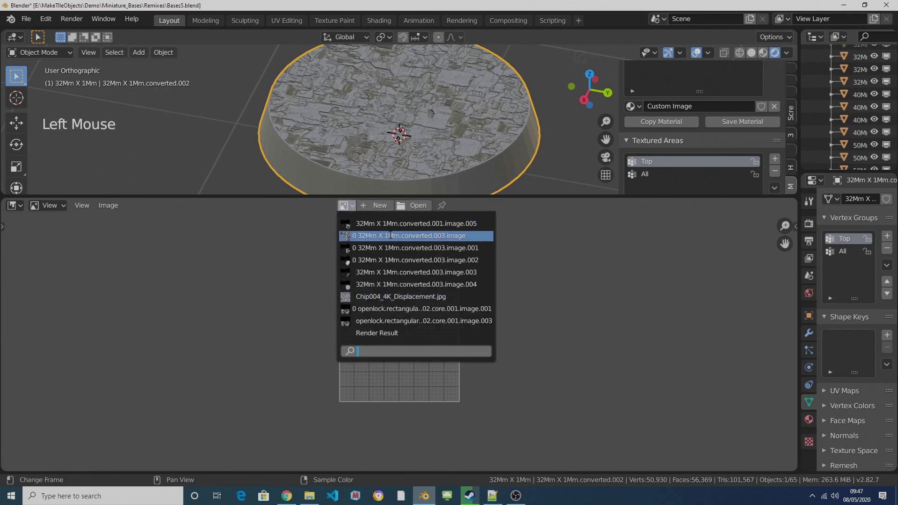
click(406, 297)
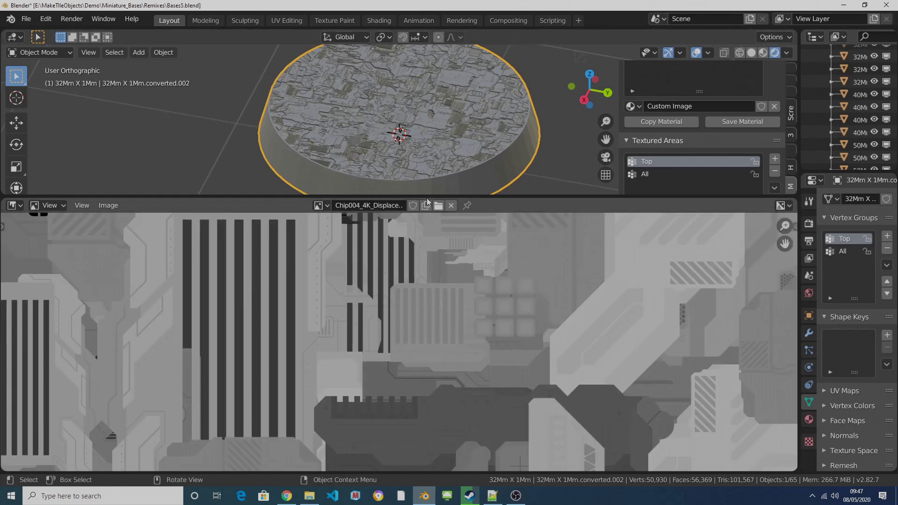
Step: Widen the Image Editor and pan and zoom around the Chip004 displacement texture
drag(428, 195, 453, 94)
middle_drag(463, 211, 793, 166)
scroll(422, 310, up, 3)
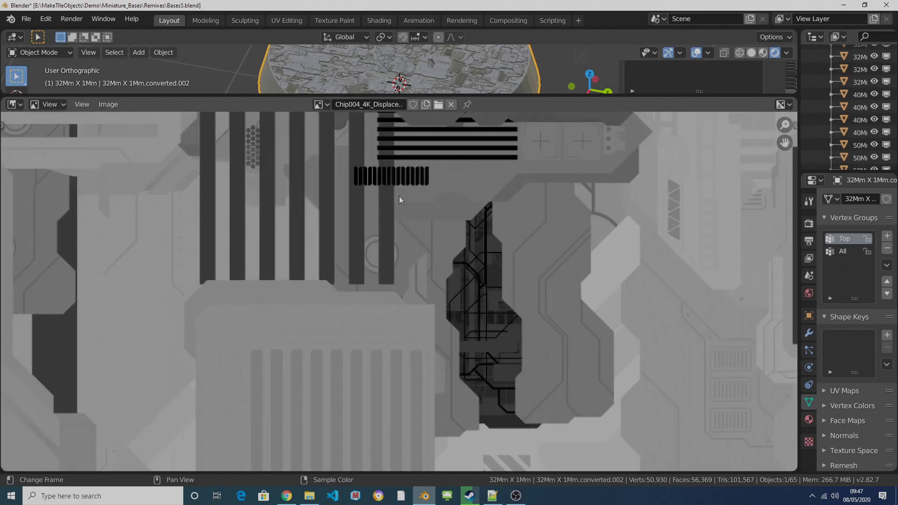
middle_drag(399, 196, 429, 274)
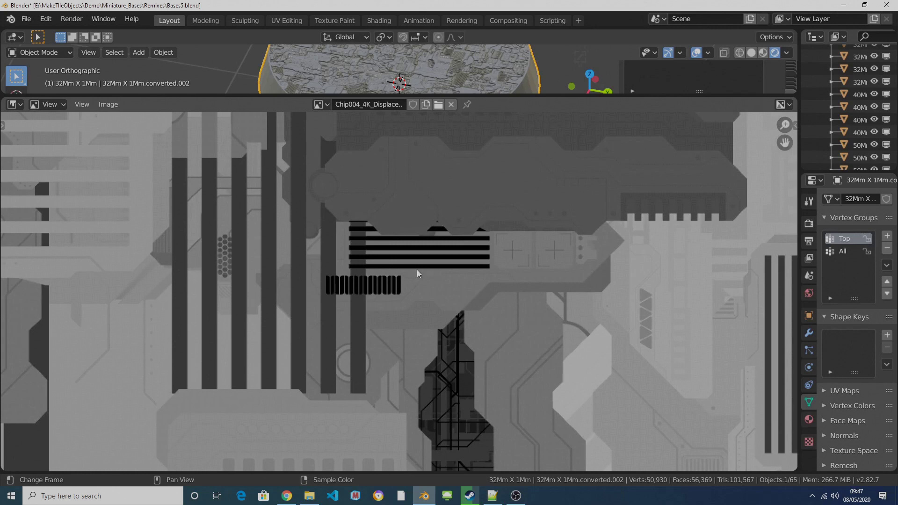
scroll(418, 269, down, 4)
scroll(454, 307, down, 3)
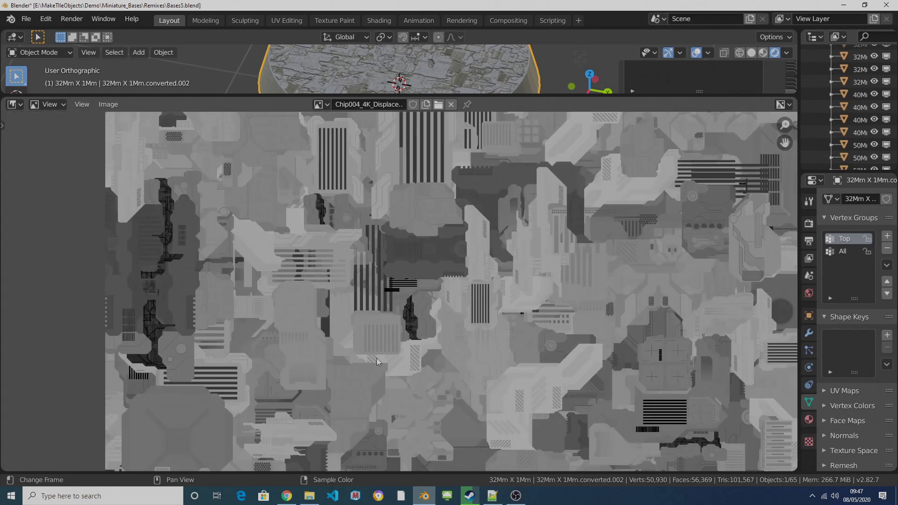
scroll(298, 284, up, 1)
middle_drag(298, 283, 420, 358)
scroll(420, 359, down, 5)
scroll(373, 333, up, 6)
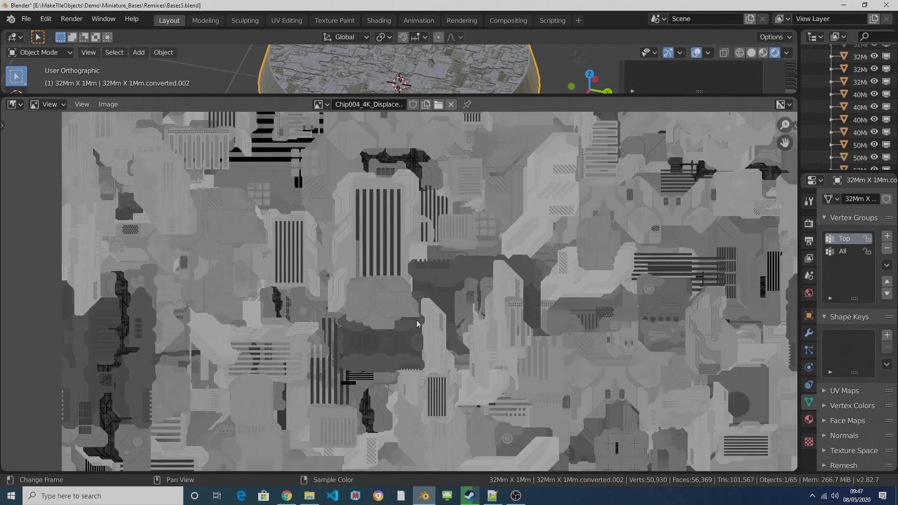
middle_drag(373, 333, 148, 382)
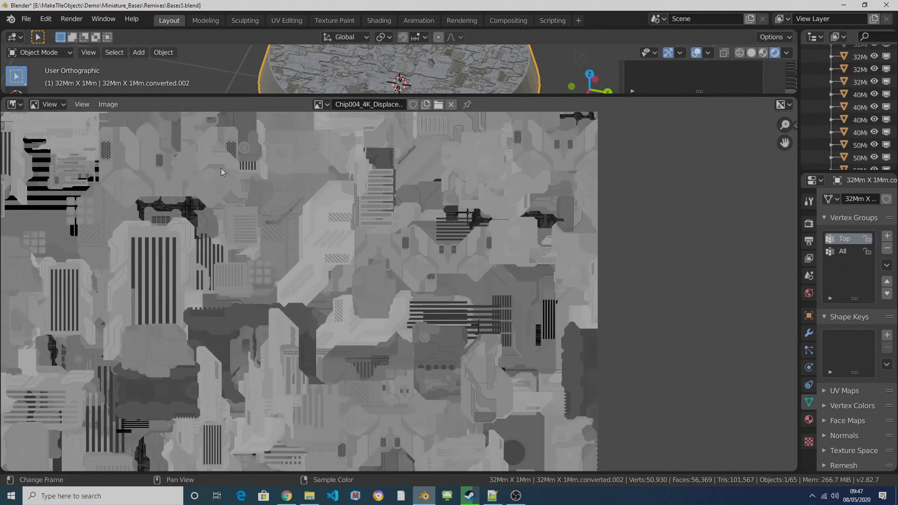
middle_drag(220, 172, 271, 182)
Step: Shrink the Image Editor back down and orbit to a more top-down view of the base
drag(437, 97, 434, 456)
scroll(454, 285, up, 2)
click(339, 209)
middle_drag(340, 209, 416, 114)
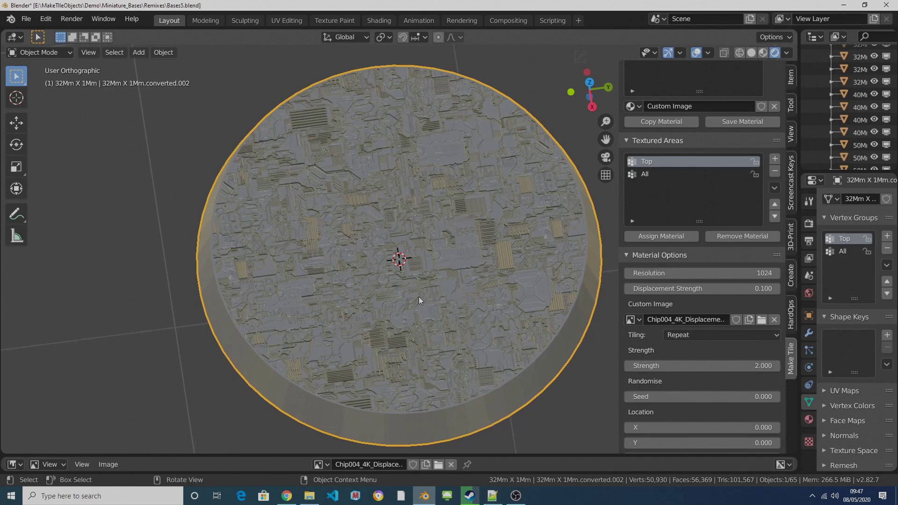
Step: Set the custom image Scale to 0.1 and view the enlarged pattern from an oblique angle
scroll(719, 362, down, 13)
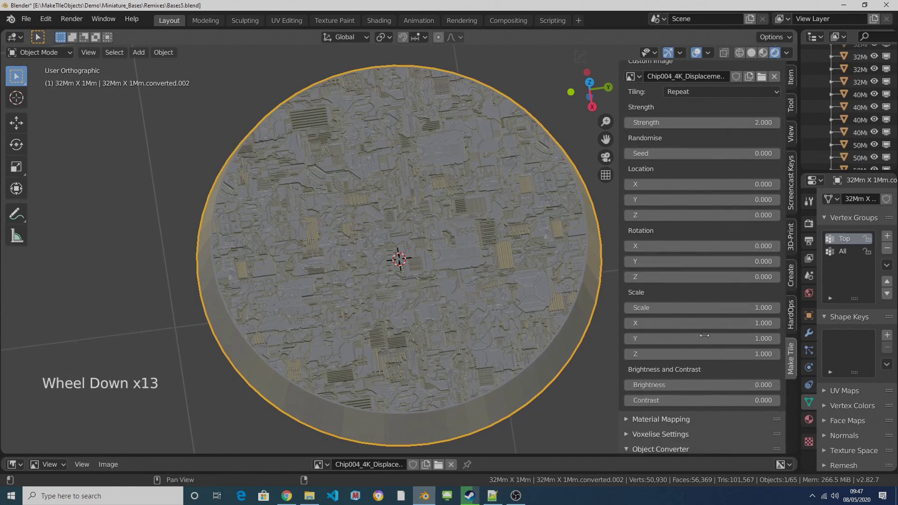
click(701, 310)
text(0.1)
key(Return)
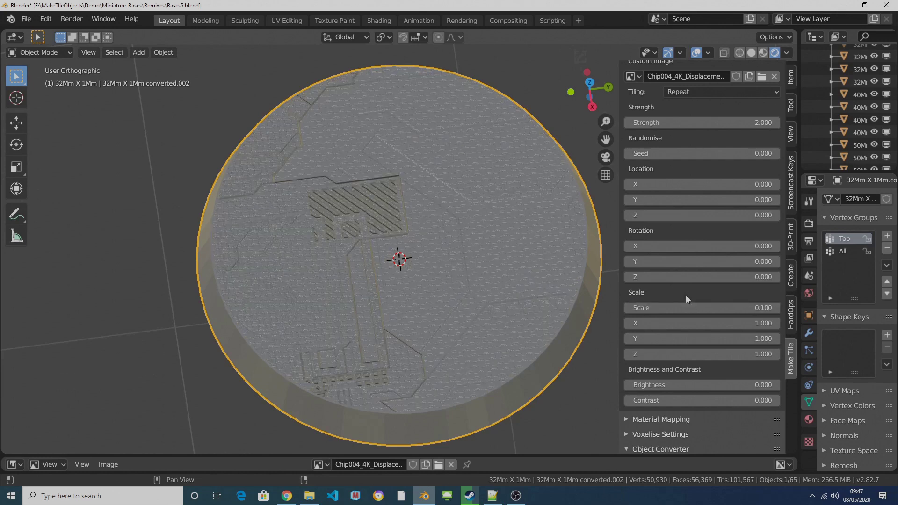
middle_drag(428, 318, 176, 225)
scroll(687, 275, up, 20)
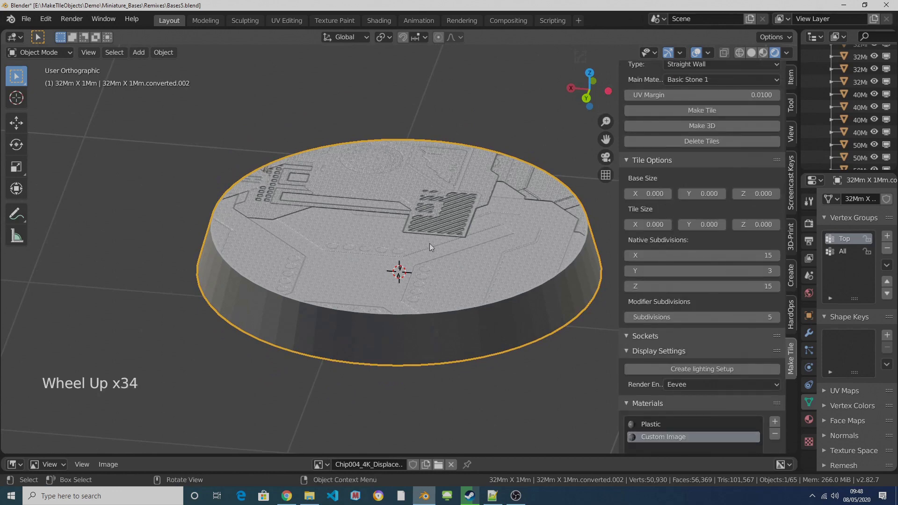
scroll(438, 247, up, 1)
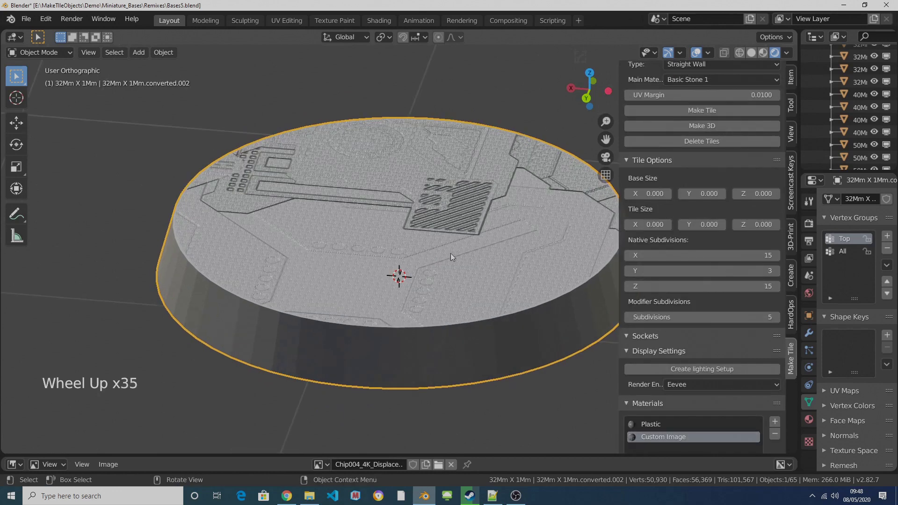
click(677, 124)
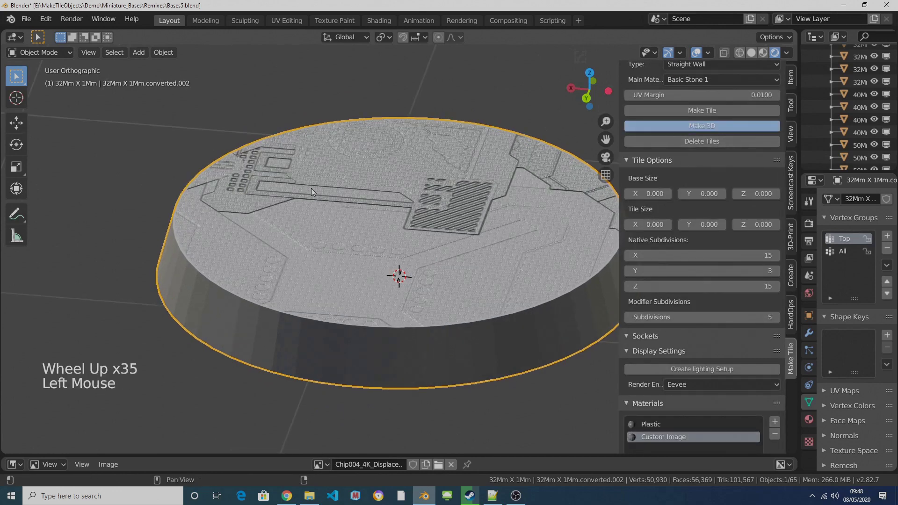
middle_drag(313, 184, 489, 237)
scroll(406, 204, down, 2)
click(405, 204)
middle_drag(312, 210, 421, 197)
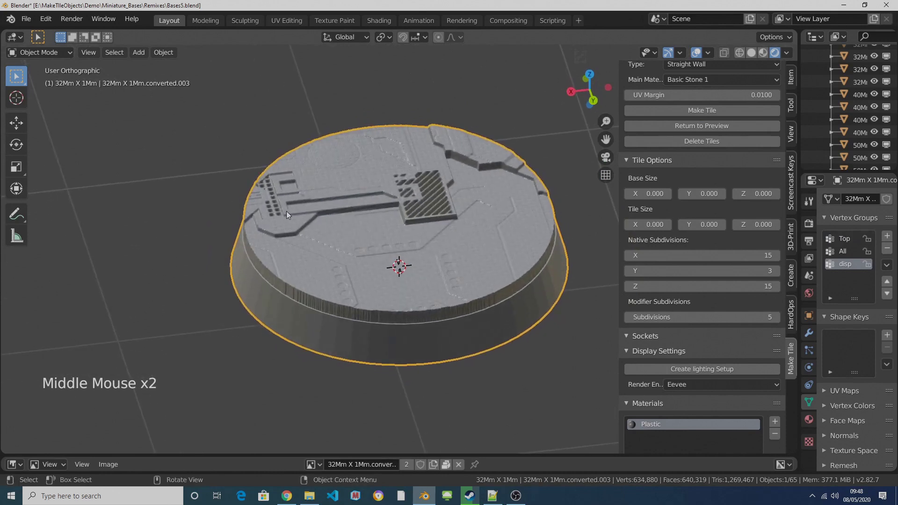
middle_drag(240, 221, 274, 205)
click(396, 187)
Step: Offset the custom image Location X to 2.100
click(730, 126)
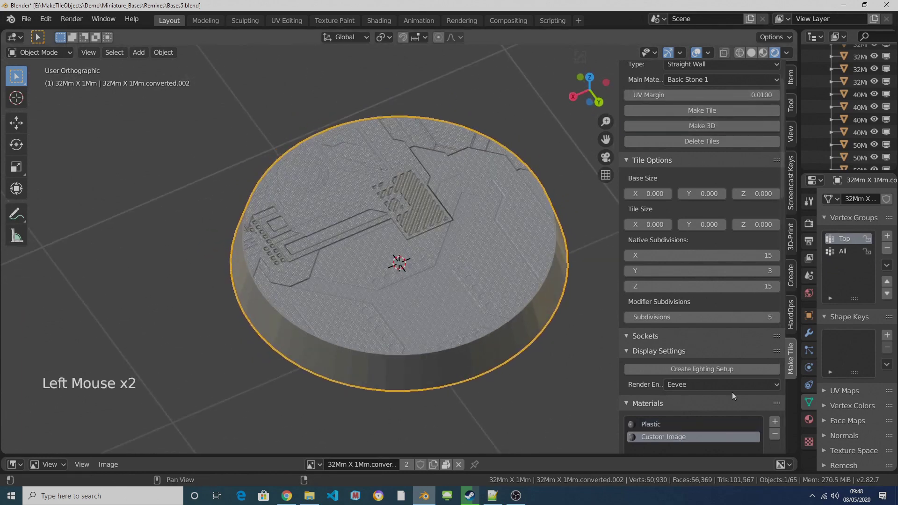
scroll(744, 395, down, 8)
scroll(751, 400, down, 20)
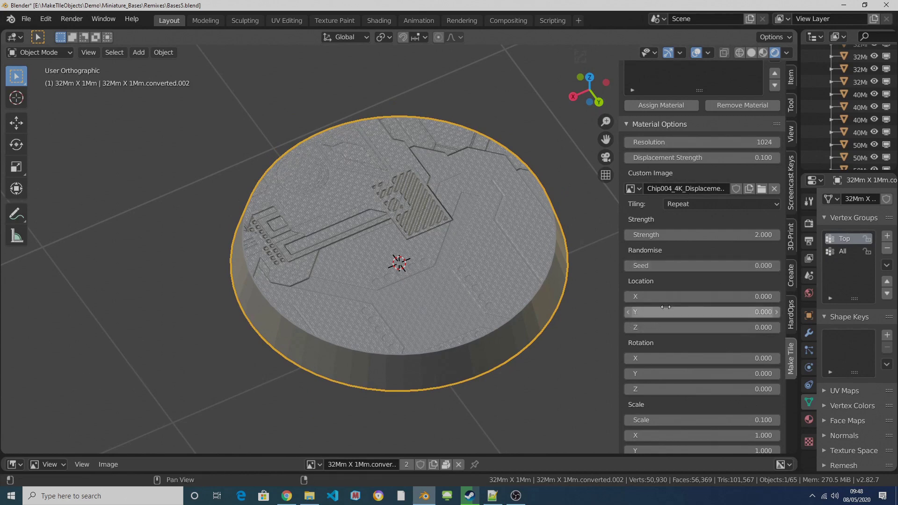
drag(657, 297, 713, 296)
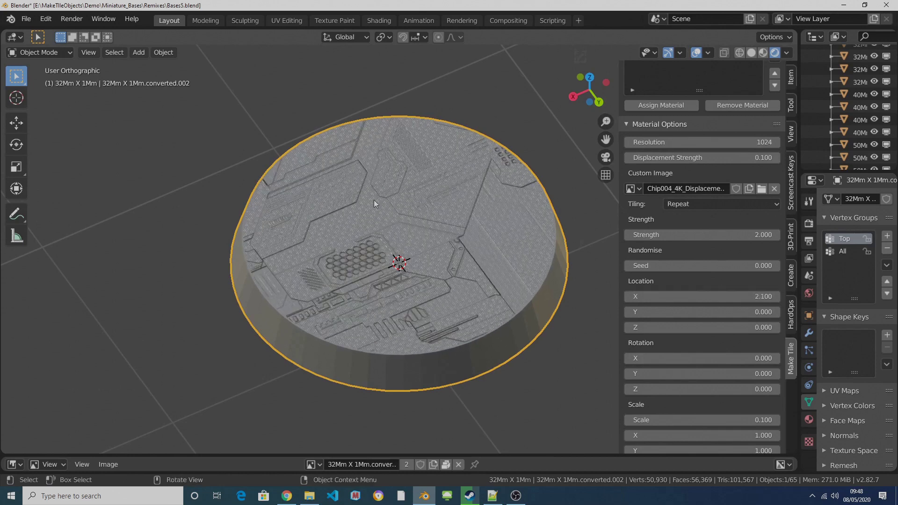
click(628, 296)
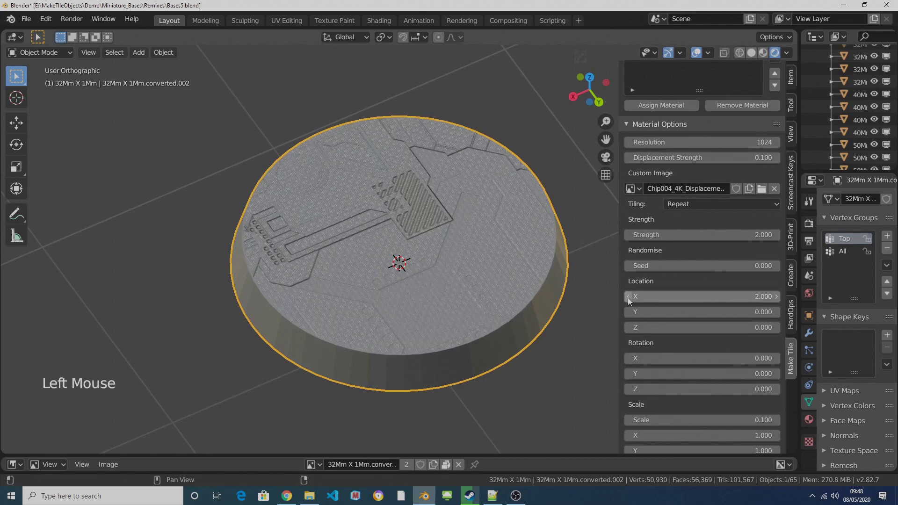
click(778, 296)
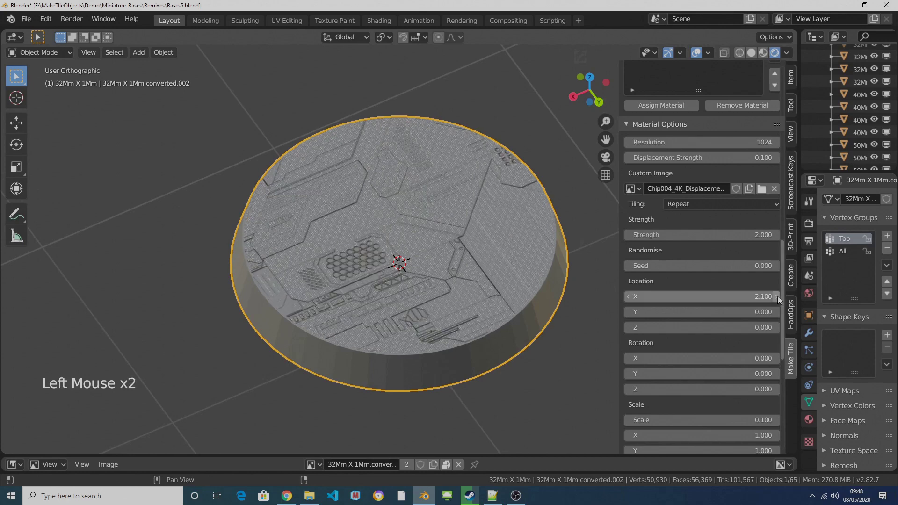
Step: Run Make 3D to inspect the shifted relief, then return the base to its preview mesh
scroll(673, 268, up, 20)
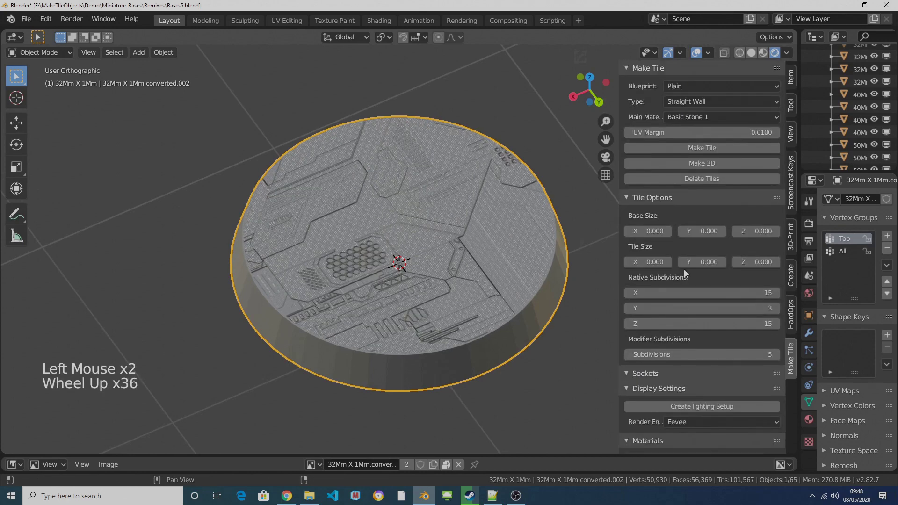
scroll(686, 274, up, 2)
click(664, 164)
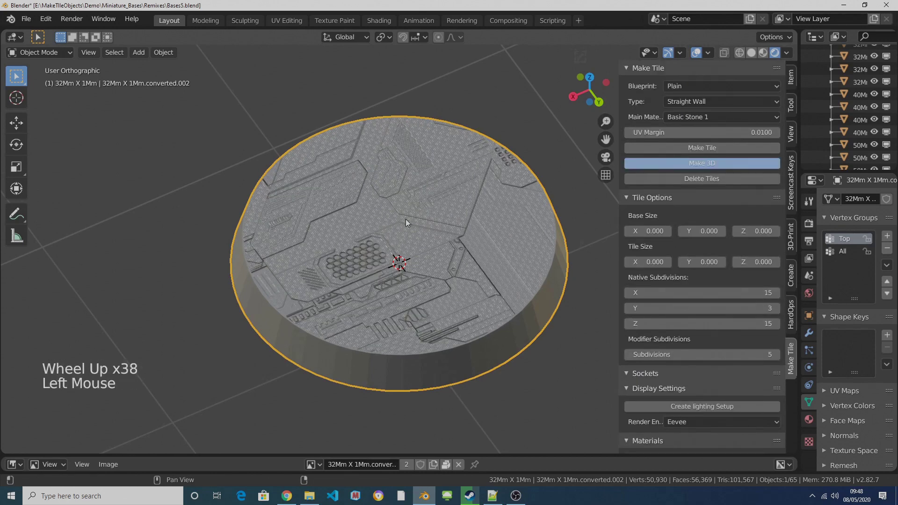
middle_drag(406, 218, 532, 234)
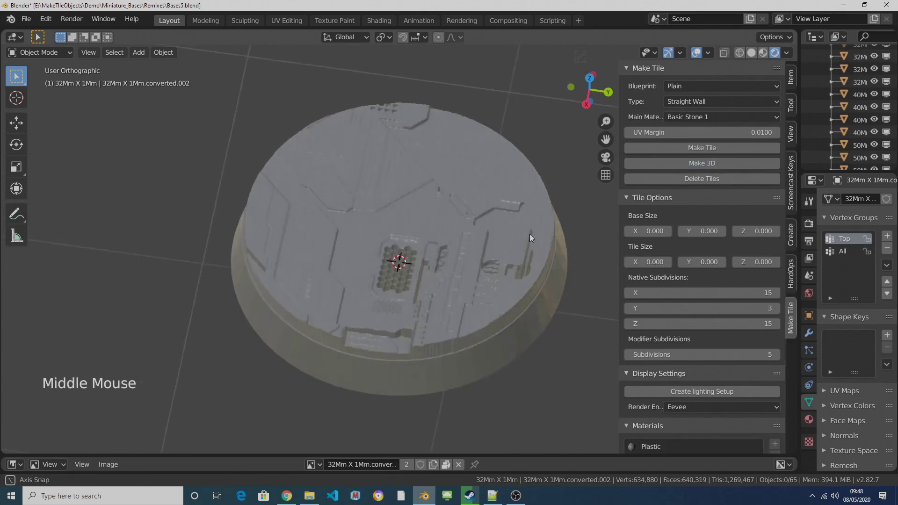
middle_drag(431, 265, 355, 262)
click(469, 210)
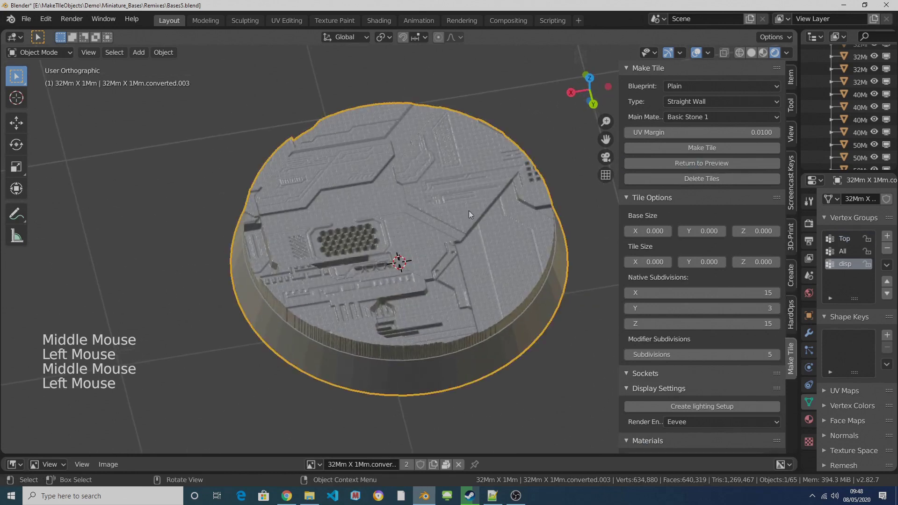
click(678, 161)
Step: Scroll through the Make Tile sidebar and bring up the File menu's saving and exporting options
scroll(762, 382, down, 20)
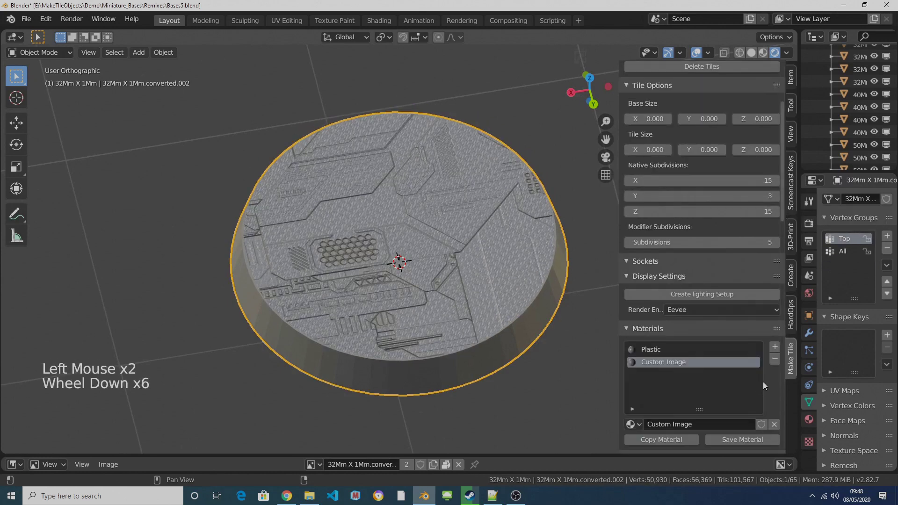
scroll(763, 391, down, 20)
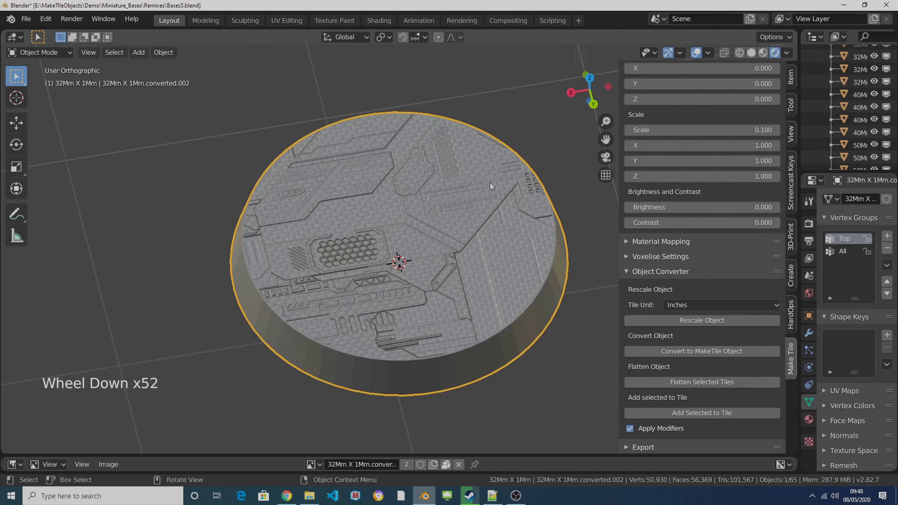
scroll(445, 246, down, 20)
scroll(447, 246, down, 12)
scroll(396, 216, up, 1)
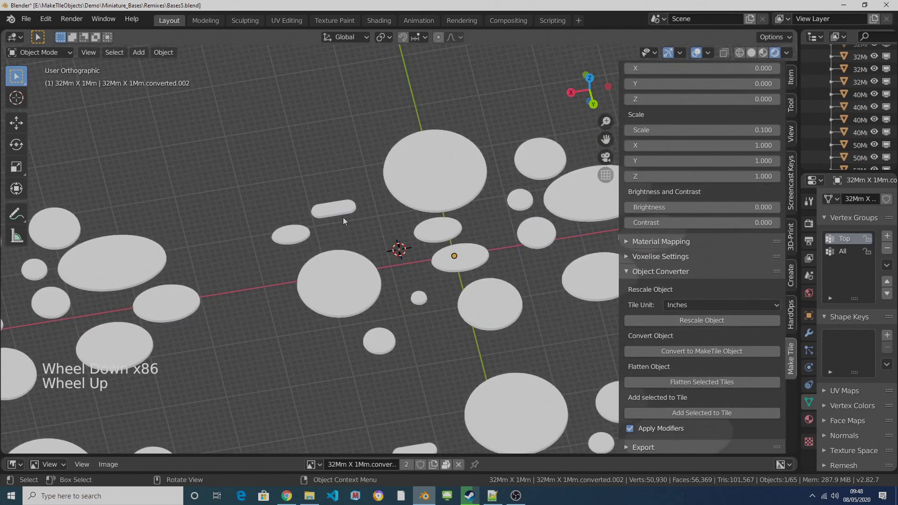
click(26, 20)
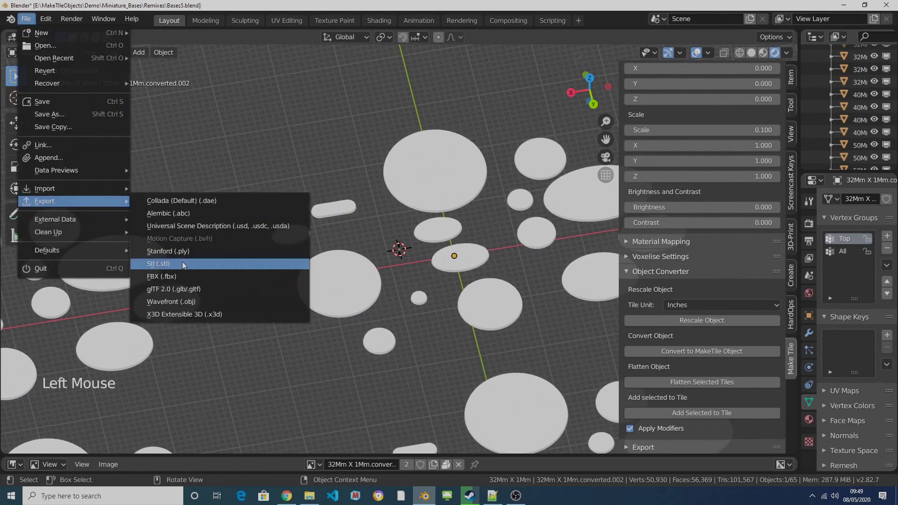
Step: Collapse the Object Converter panel in the Make Tile sidebar
scroll(408, 248, up, 6)
scroll(408, 248, up, 18)
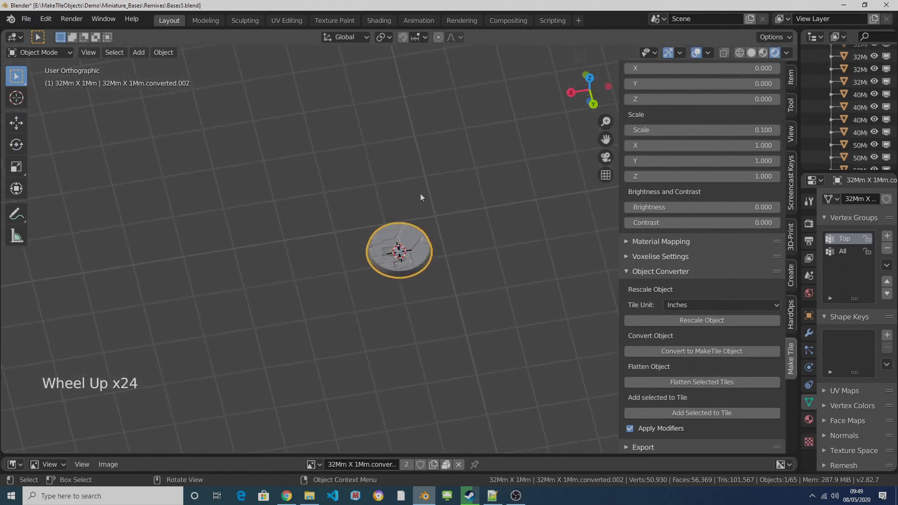
scroll(426, 272, up, 10)
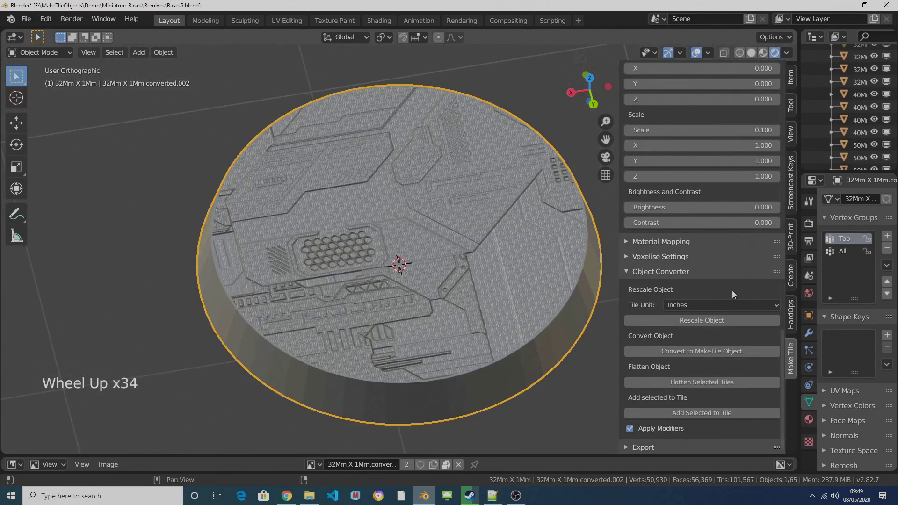
scroll(702, 398, down, 4)
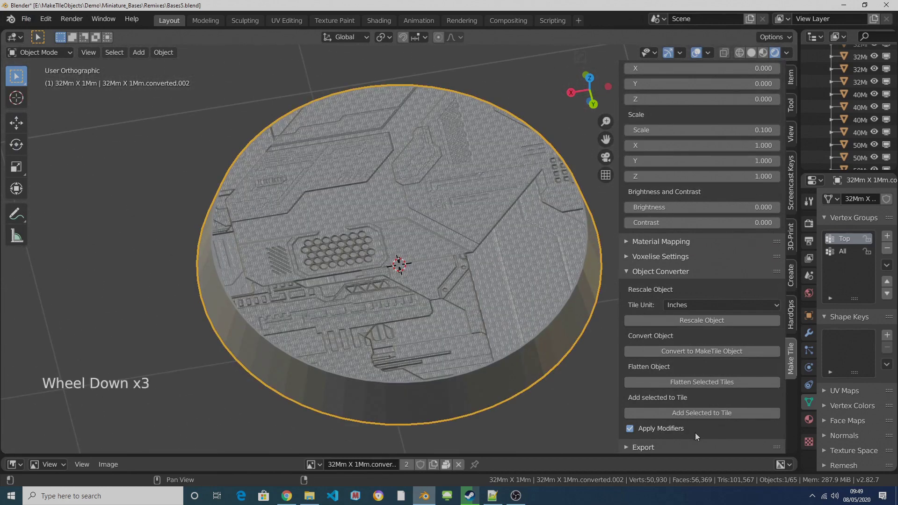
click(622, 272)
Step: Expand the Export panel and confirm Inches units, Randomise on and 4 variants
click(626, 448)
scroll(682, 358, down, 11)
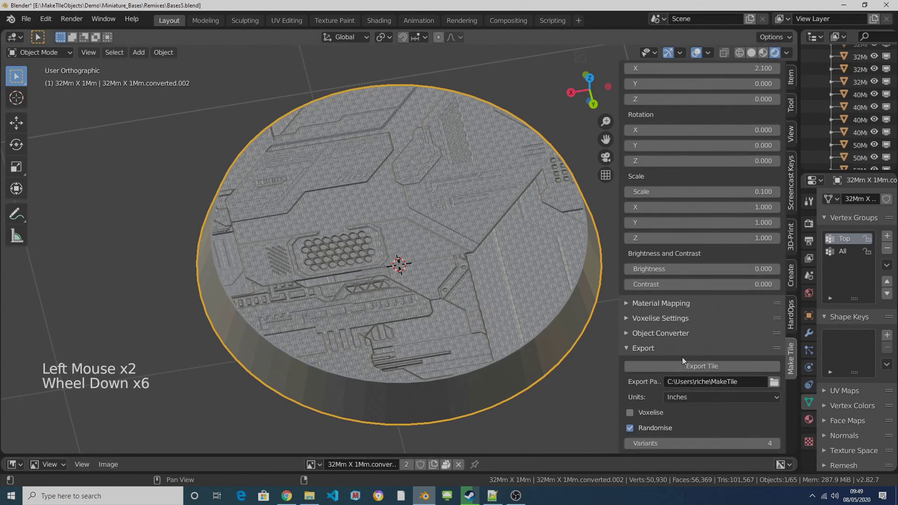
click(715, 396)
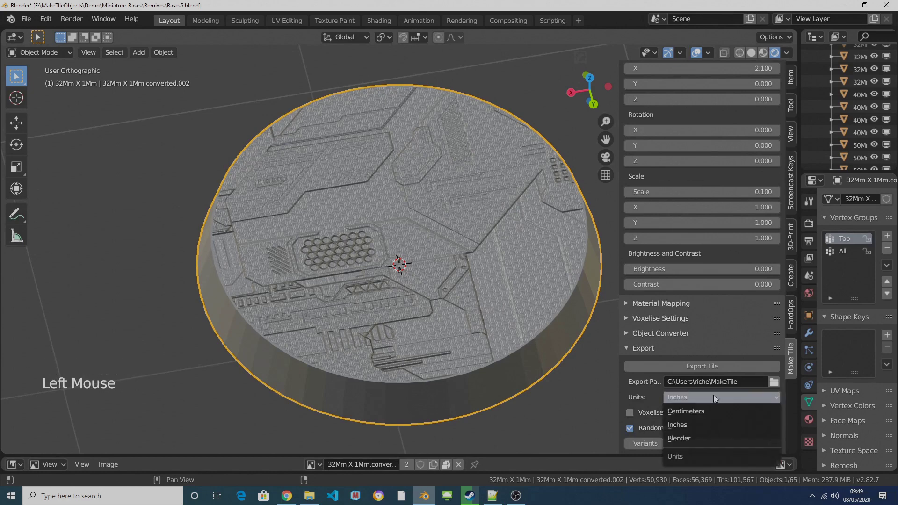
click(627, 333)
scroll(711, 374, down, 2)
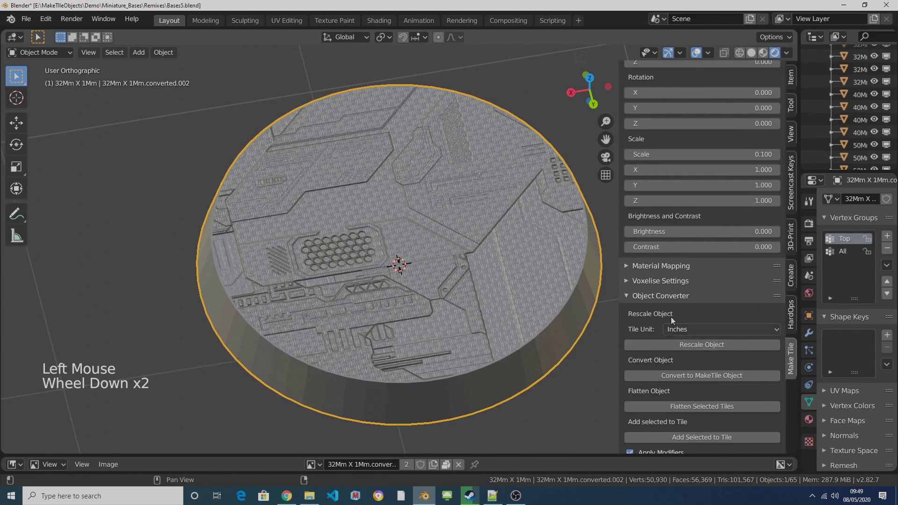
click(628, 295)
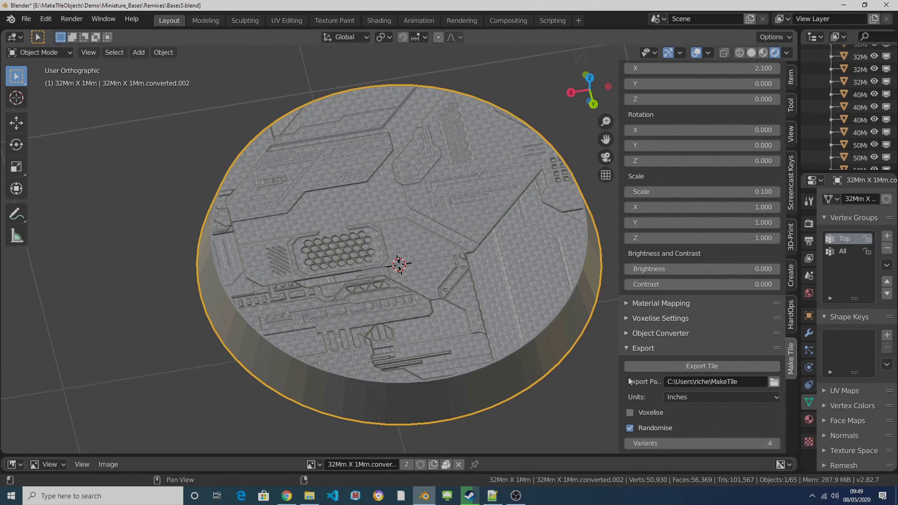
Step: Inspect the base, then expand Voxelise Settings showing Quality 0.010, Adaptivity 0.050 and Merge on
middle_drag(483, 355, 465, 328)
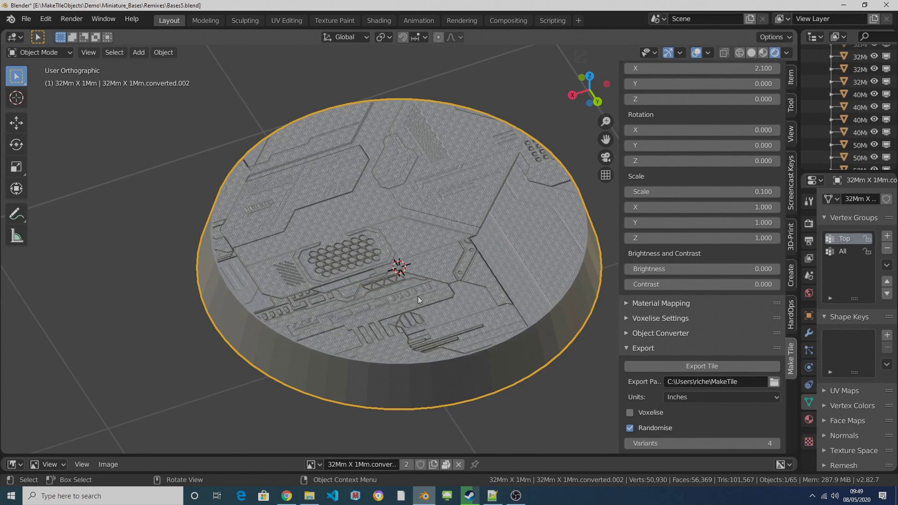
scroll(324, 133, up, 1)
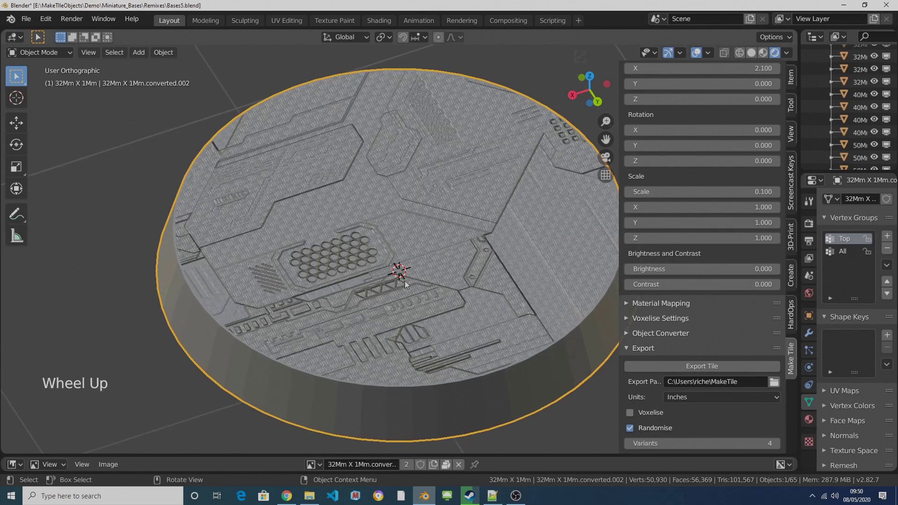
scroll(375, 277, down, 2)
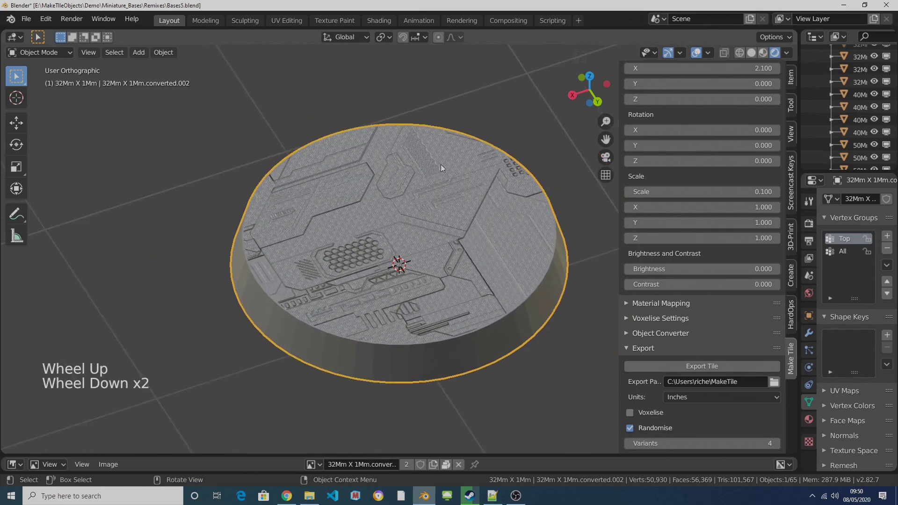
scroll(422, 146, up, 1)
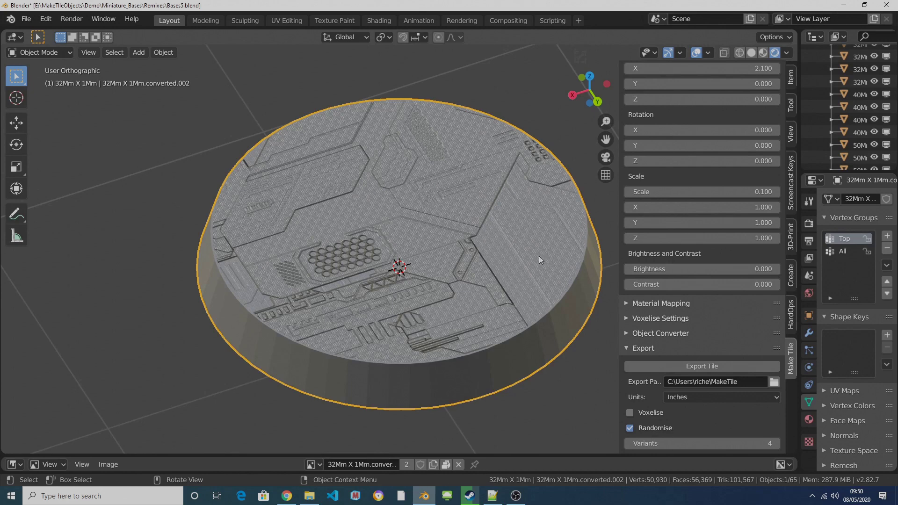
middle_drag(325, 252, 283, 248)
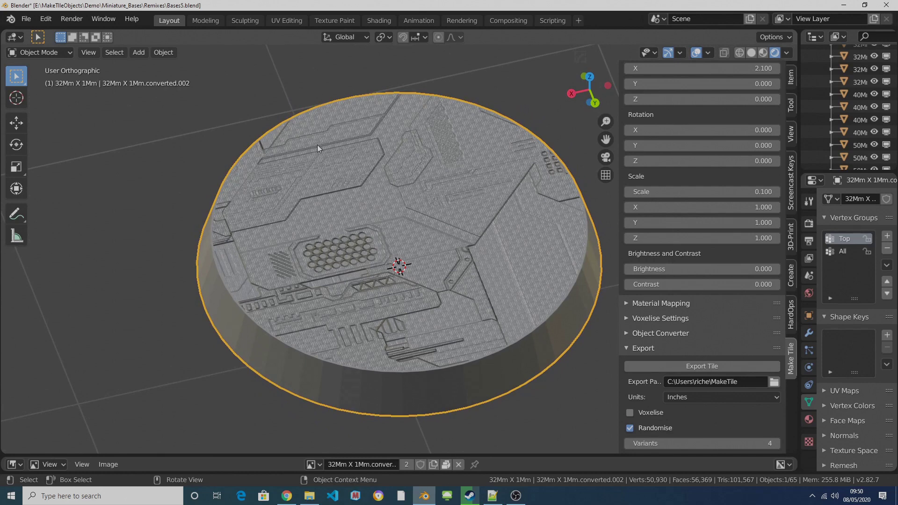
scroll(317, 144, up, 1)
scroll(375, 234, down, 2)
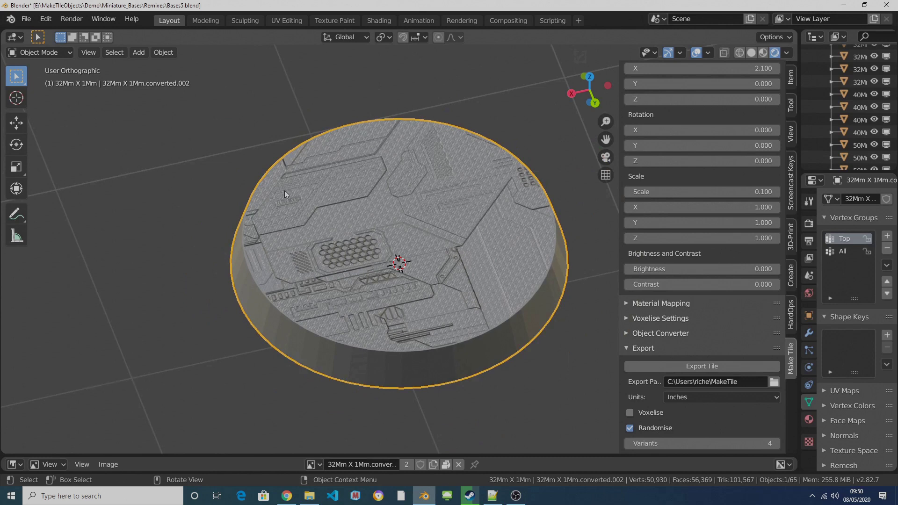
click(627, 318)
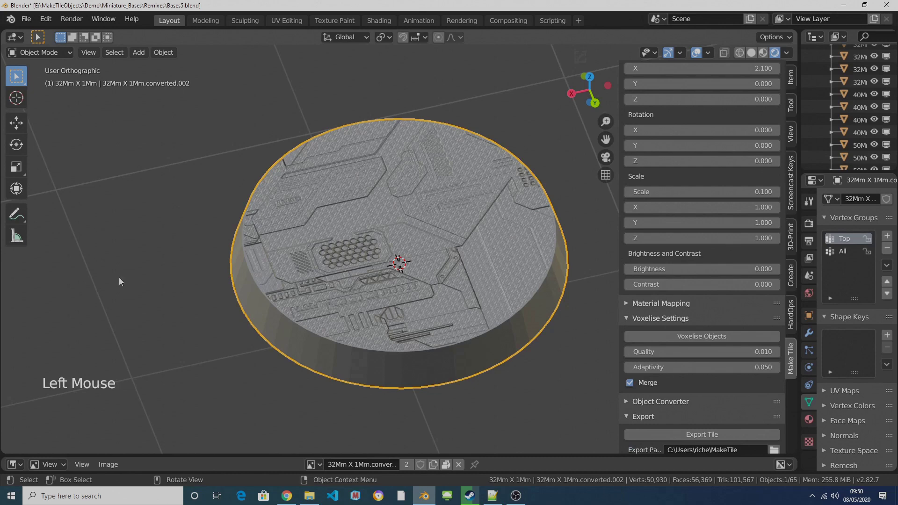
Step: Run Make 3D on the chip-patterned base and select the resulting displaced mesh
click(383, 279)
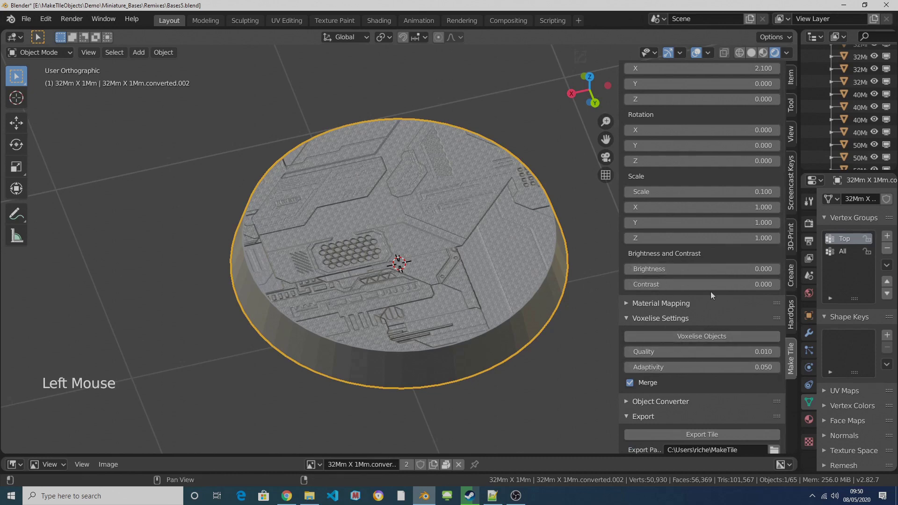
scroll(721, 288, up, 20)
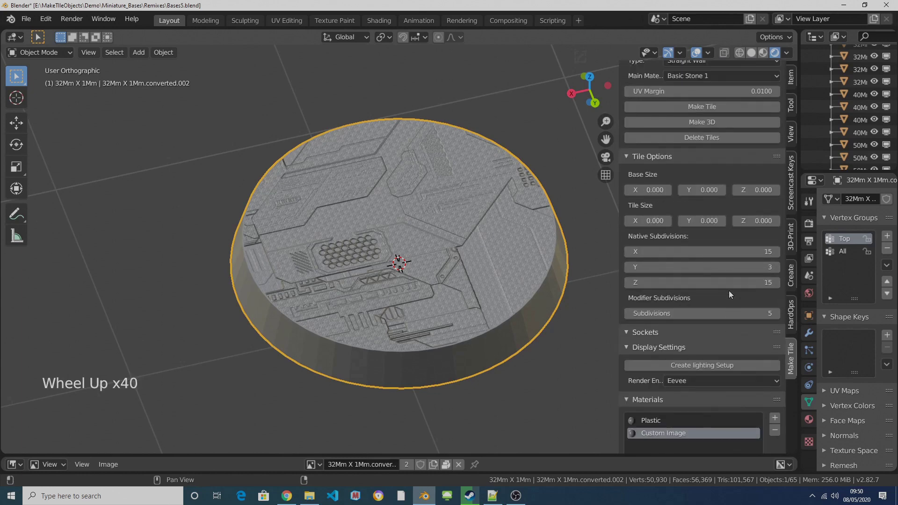
scroll(729, 291, up, 5)
click(704, 163)
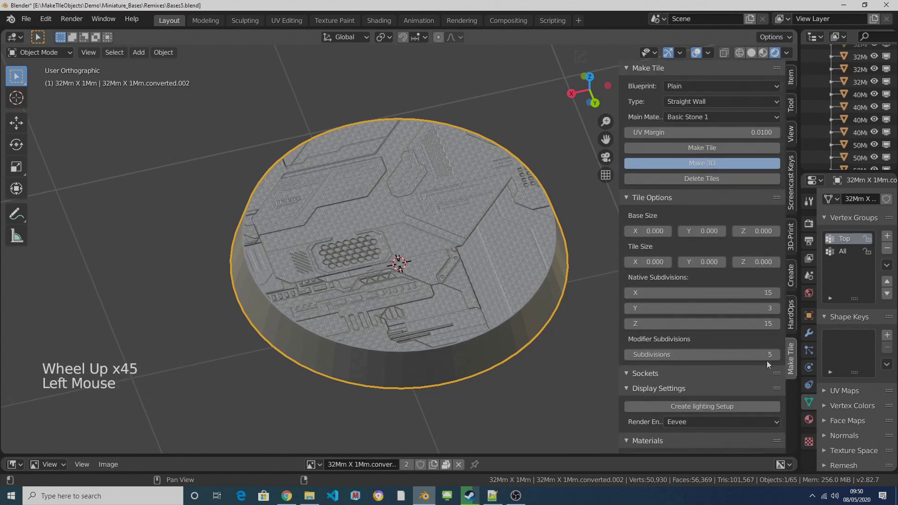
scroll(767, 361, down, 20)
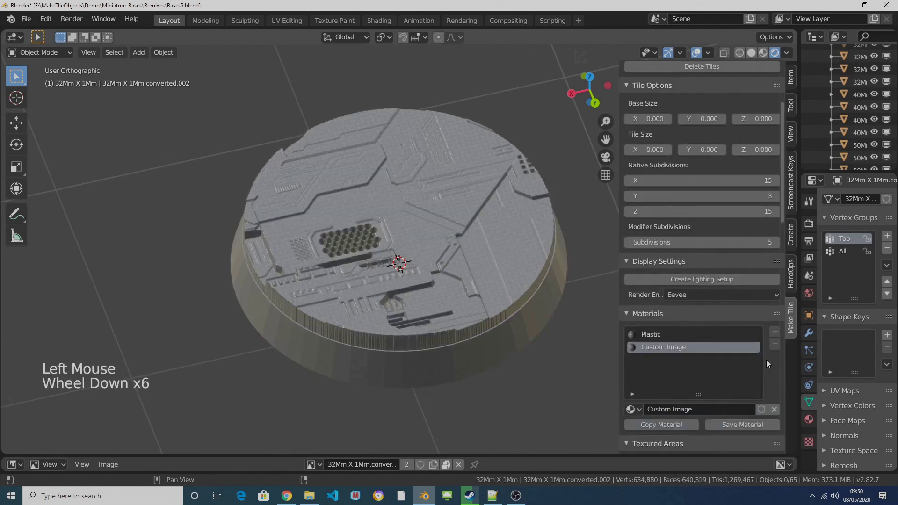
scroll(767, 359, down, 19)
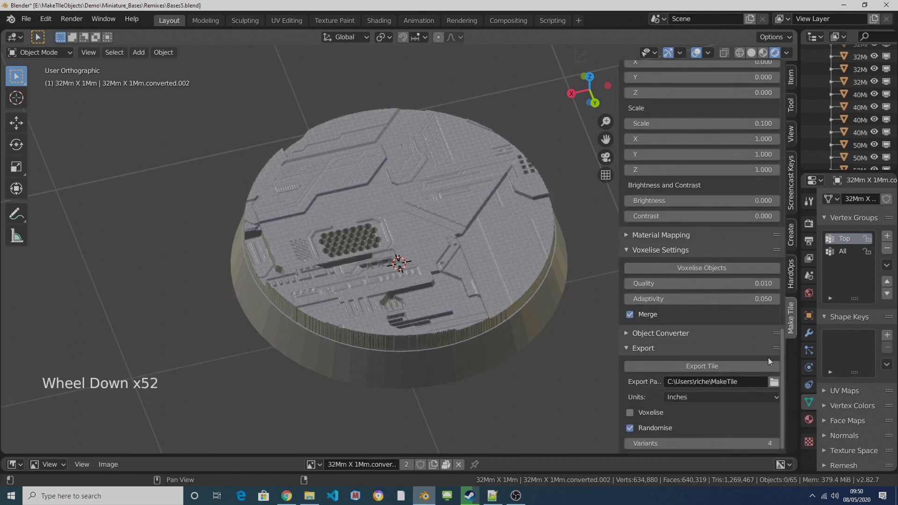
click(485, 292)
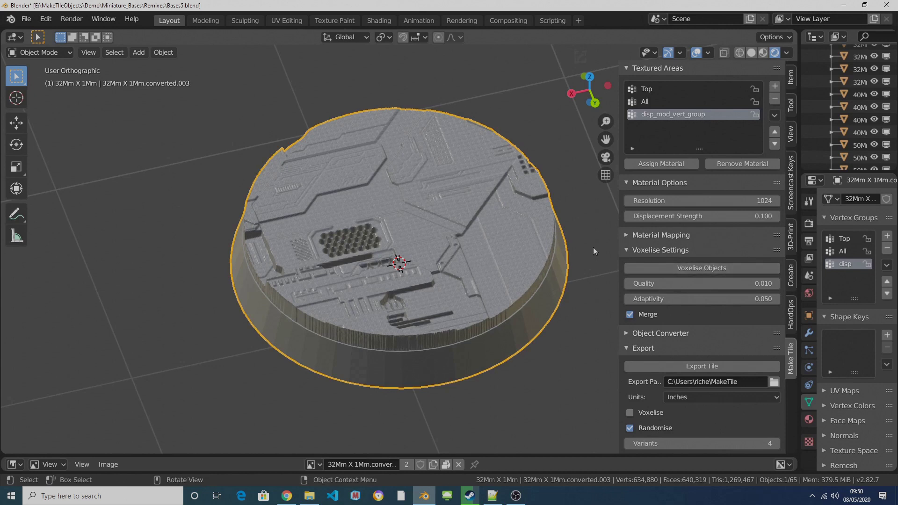
click(698, 267)
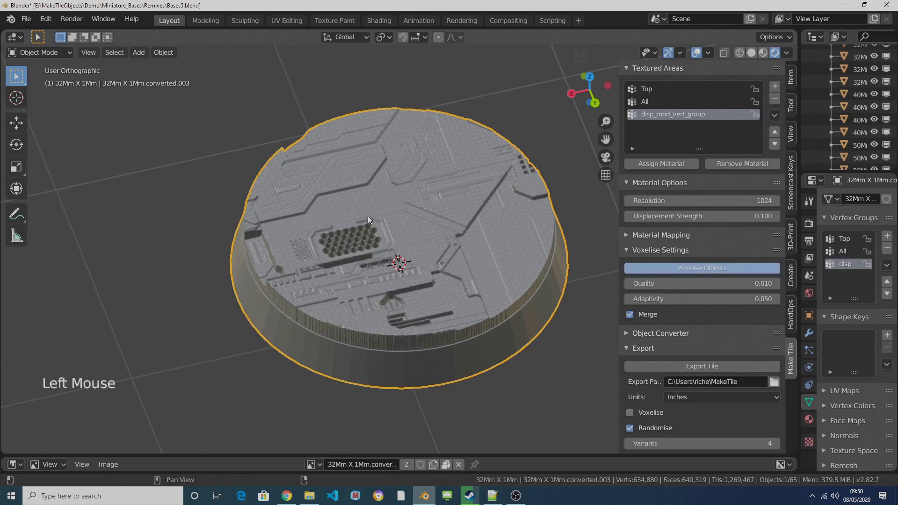
scroll(368, 215, up, 2)
middle_drag(342, 158, 448, 190)
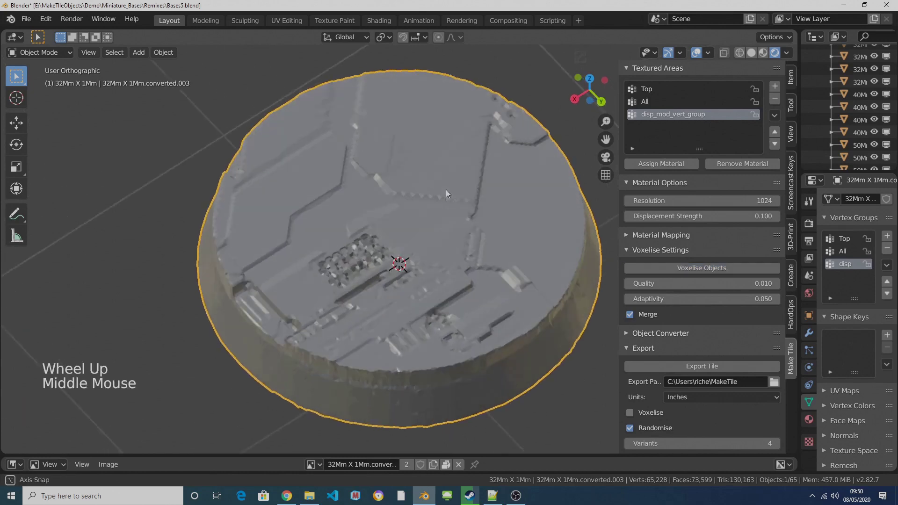
middle_drag(331, 243, 472, 263)
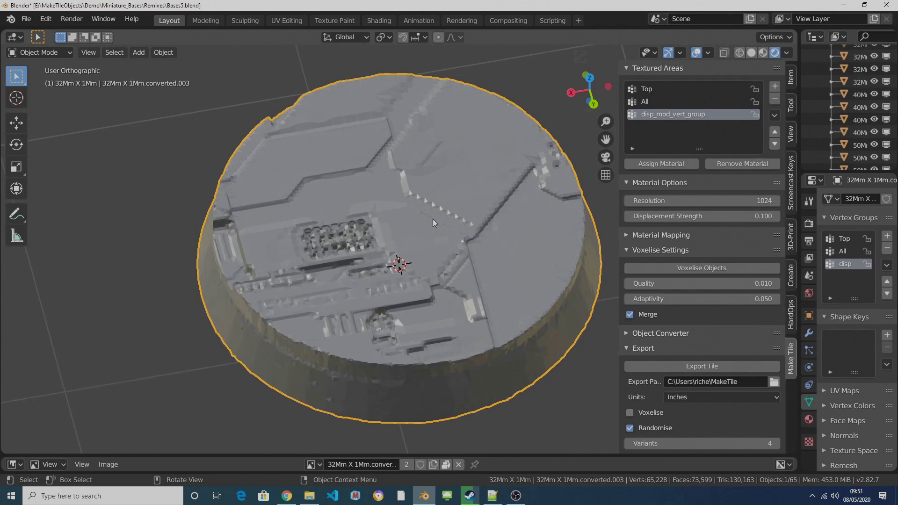
key(ctrl)
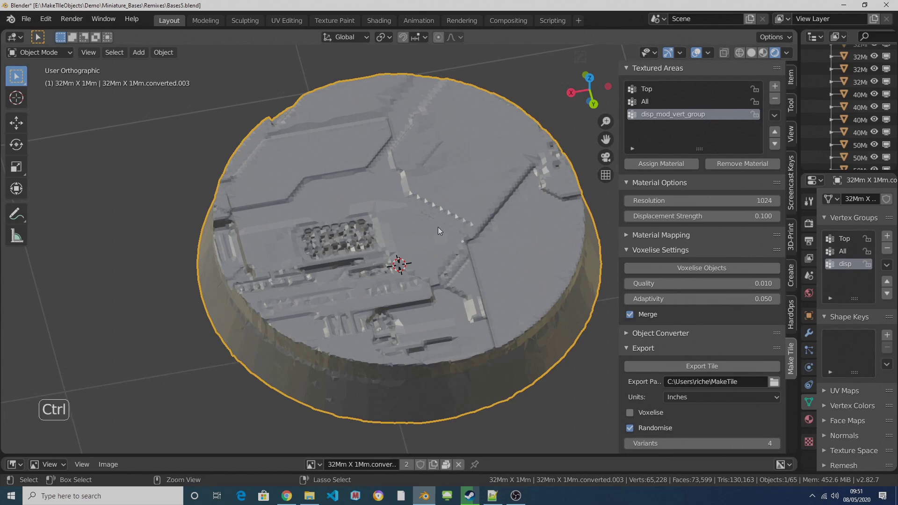
key(ctrl+z)
Step: Voxelise the base with Quality 0.0025 and Adaptivity 0.1
middle_drag(310, 302, 345, 288)
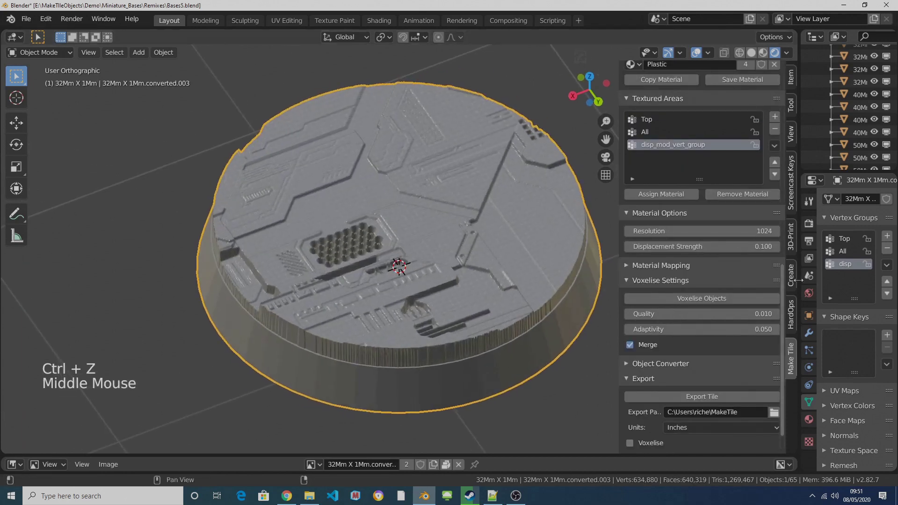
click(704, 313)
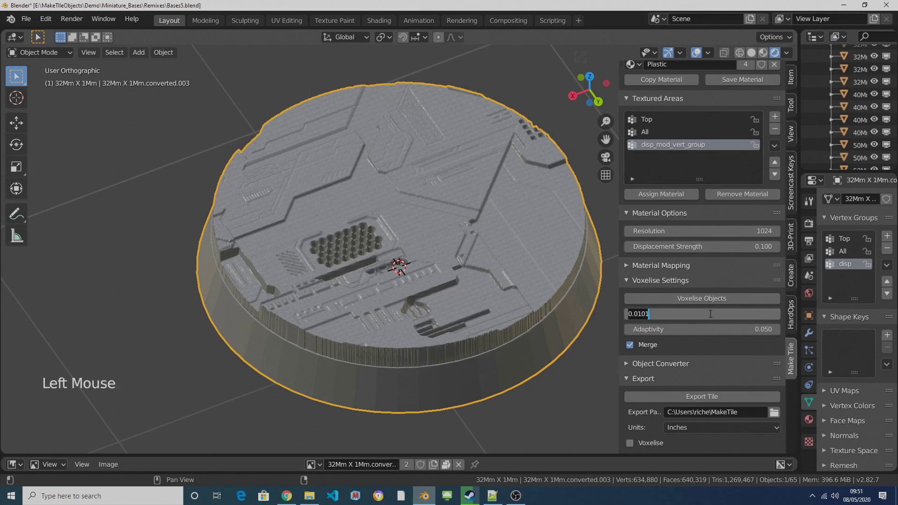
text(0.0025)
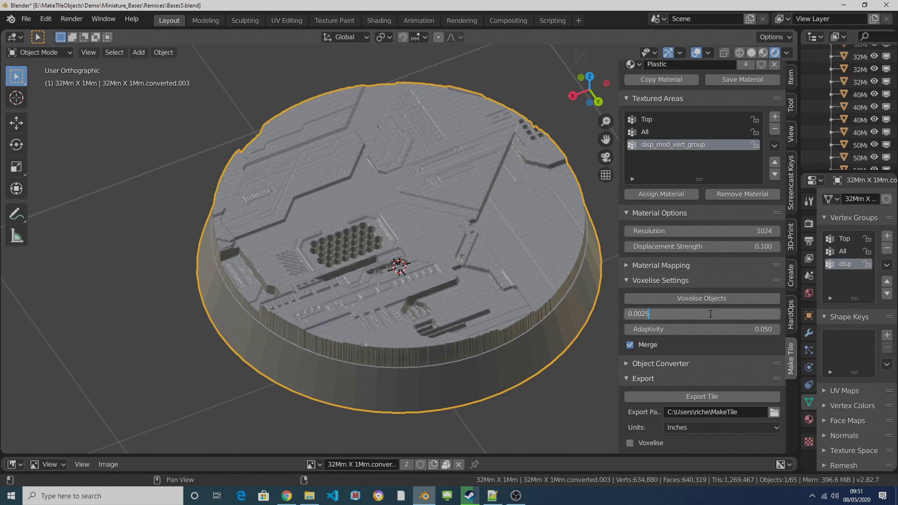
key(Return)
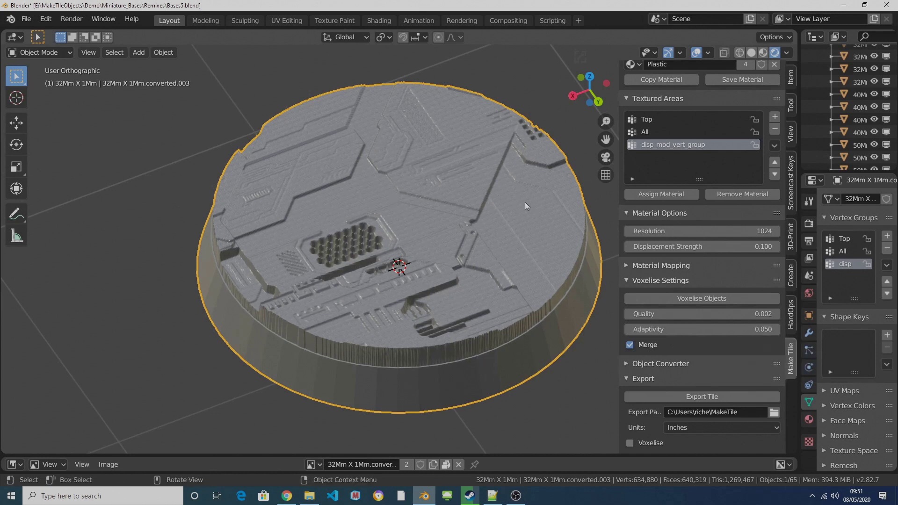
click(709, 330)
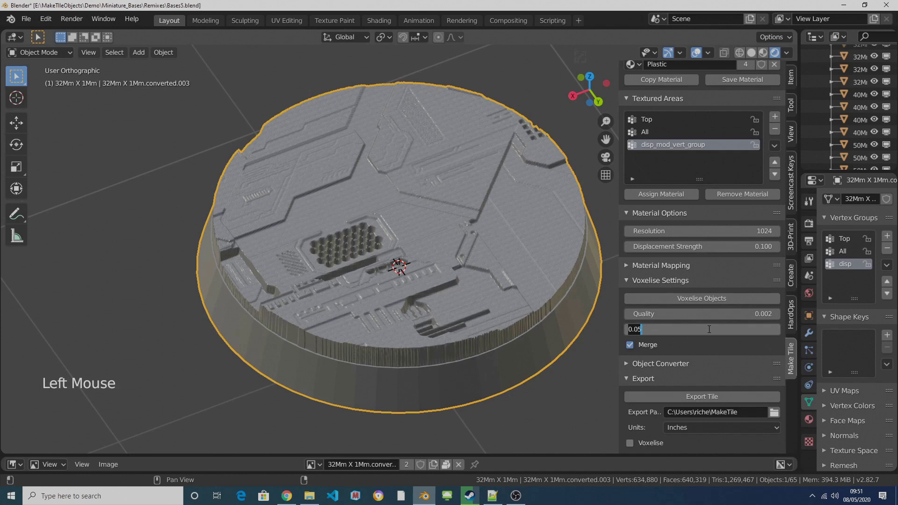
text(0.1)
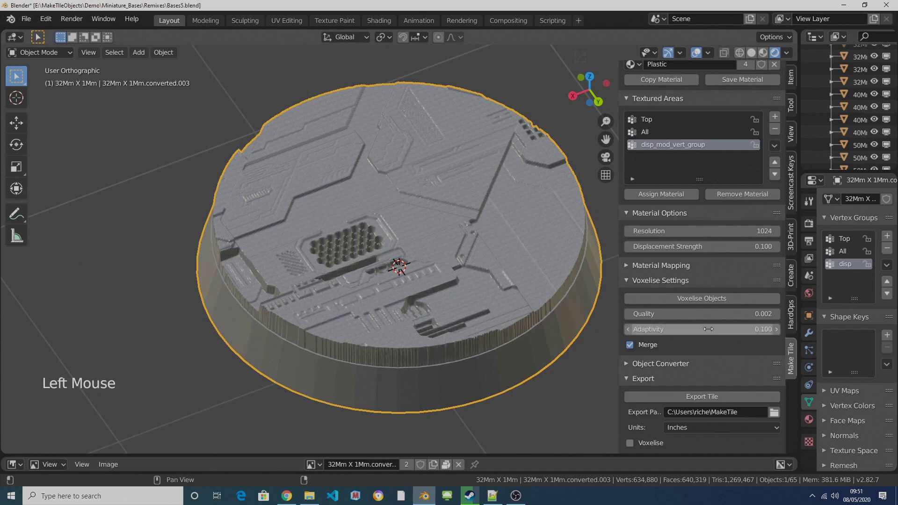
key(Return)
click(693, 298)
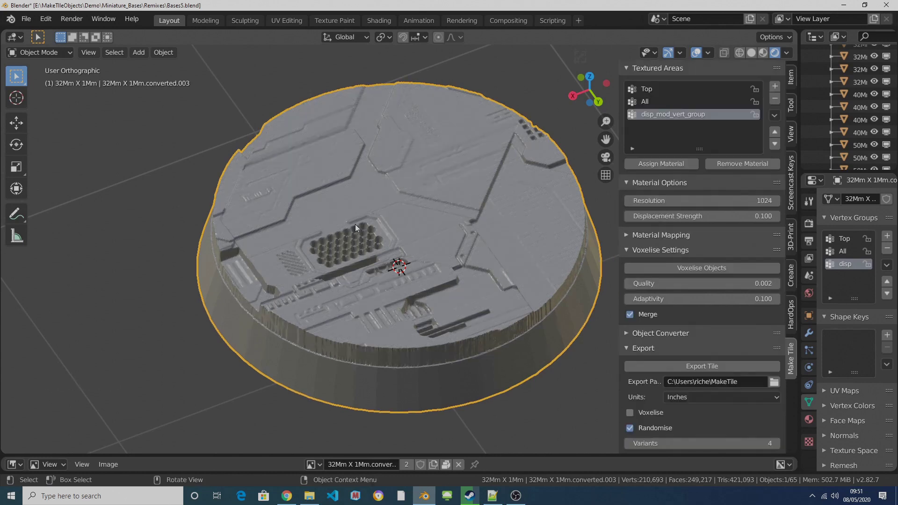
Step: Inspect the voxelised base's vertices close up in Edit Mode
middle_drag(355, 224, 406, 201)
click(431, 223)
scroll(428, 237, up, 3)
key(Tab)
scroll(411, 253, up, 5)
scroll(411, 252, up, 2)
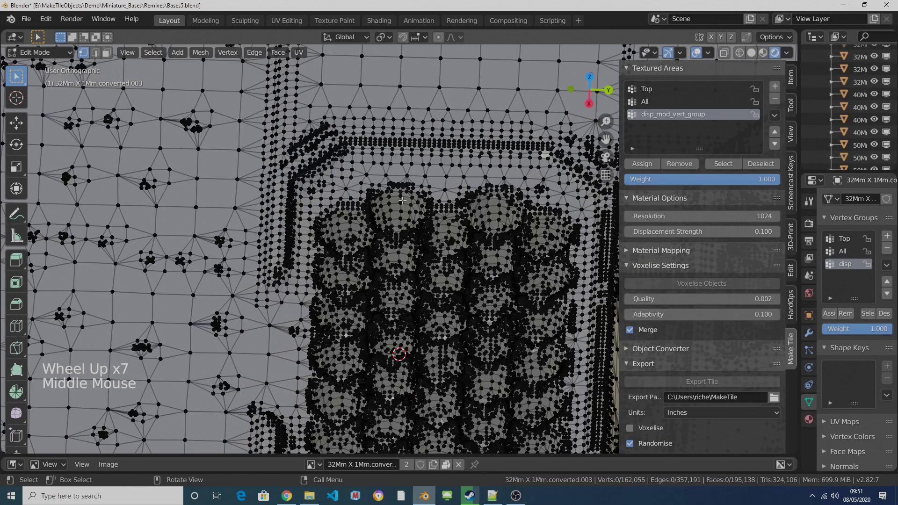
scroll(383, 229, up, 8)
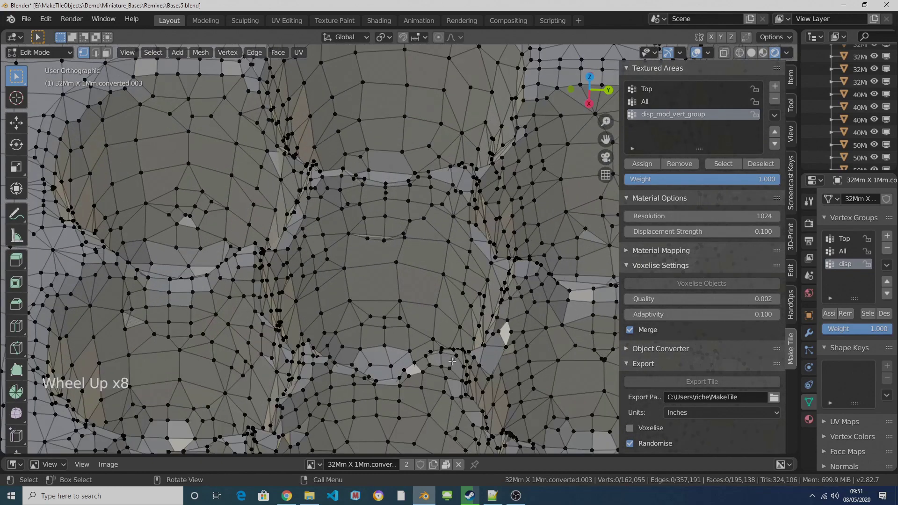
middle_drag(451, 363, 421, 345)
click(418, 342)
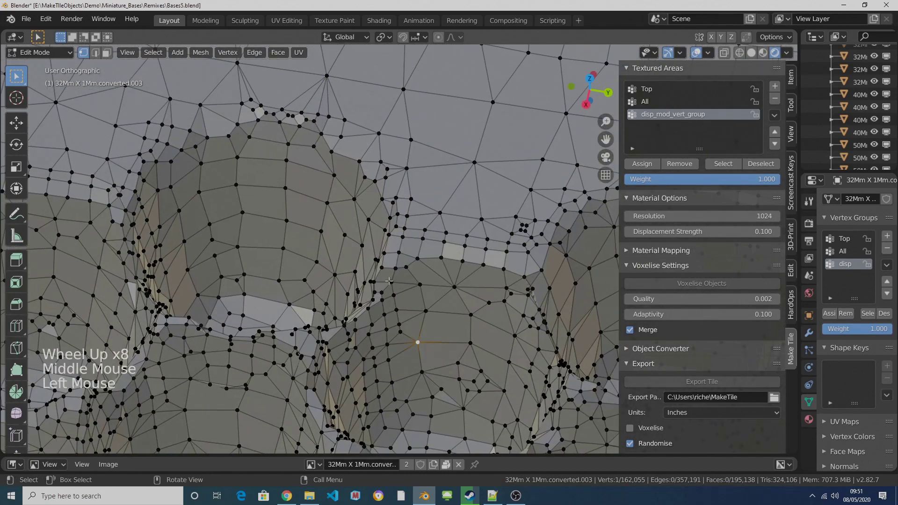
Step: Zoom back out and undo three times to the shaded base in Object Mode
scroll(390, 281, down, 11)
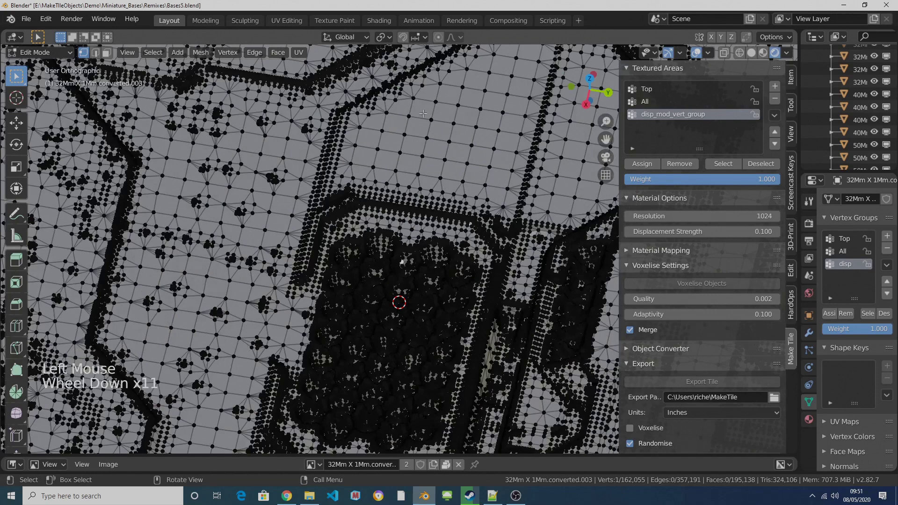
scroll(439, 152, down, 5)
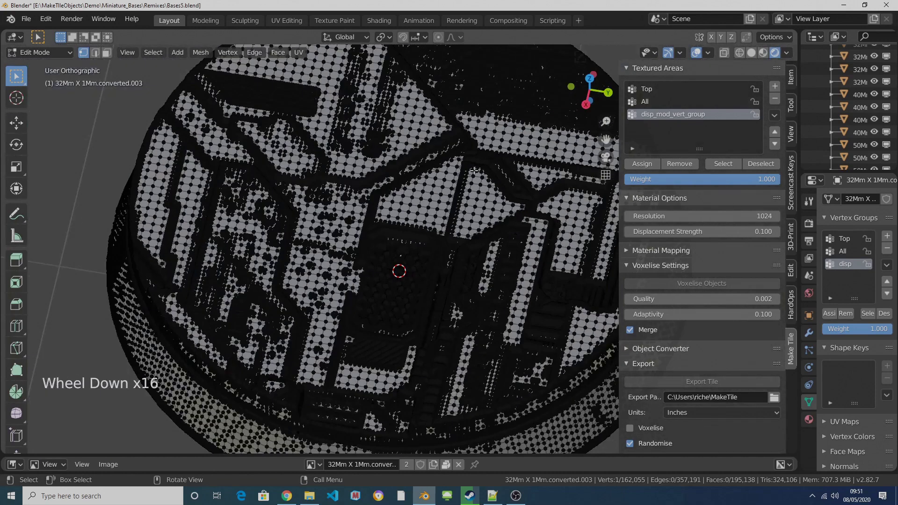
scroll(422, 185, down, 2)
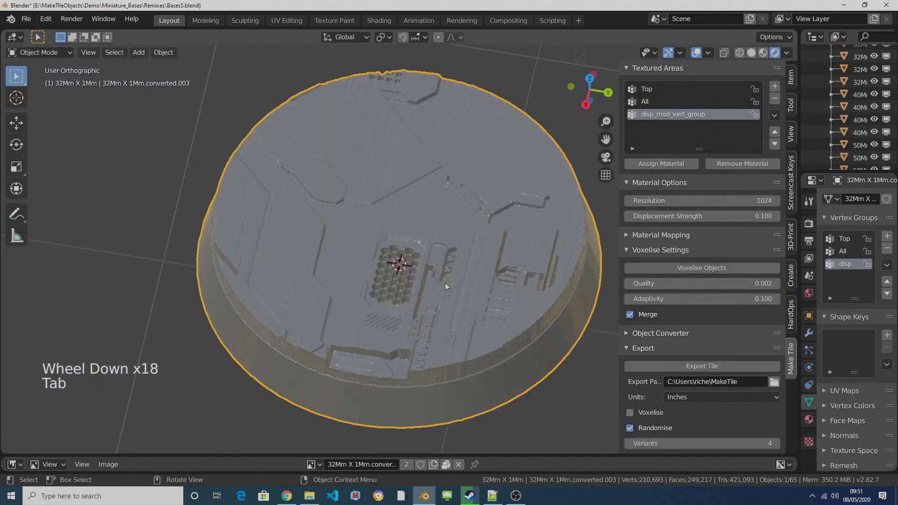
middle_drag(445, 283, 448, 231)
key(ctrl)
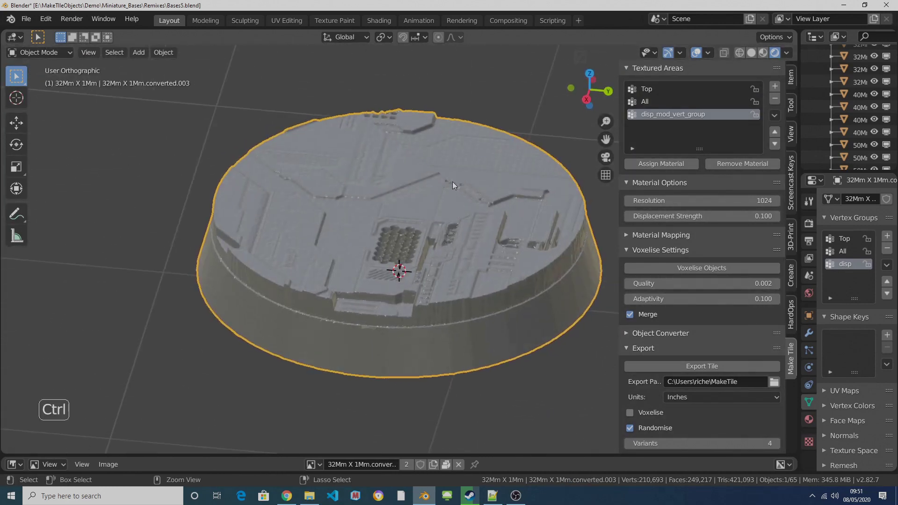
key(ctrl+z)
key(ctrl+z)
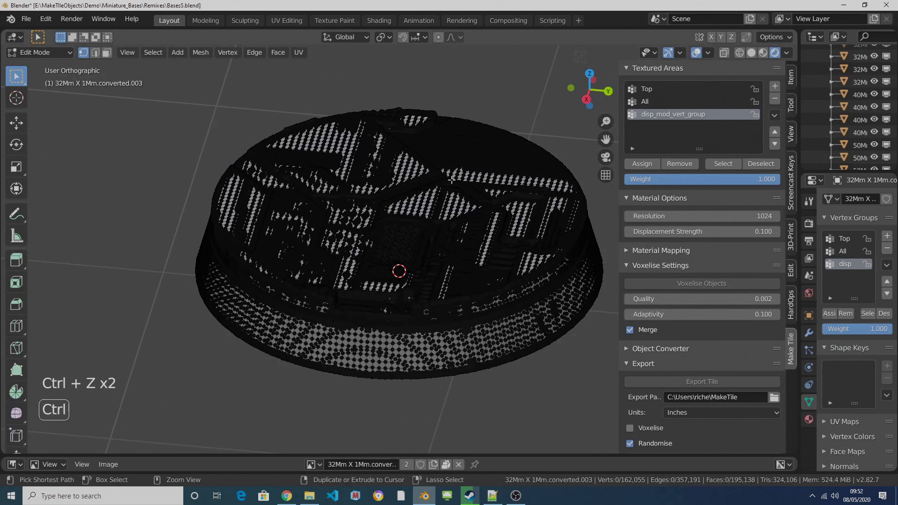
key(ctrl+z)
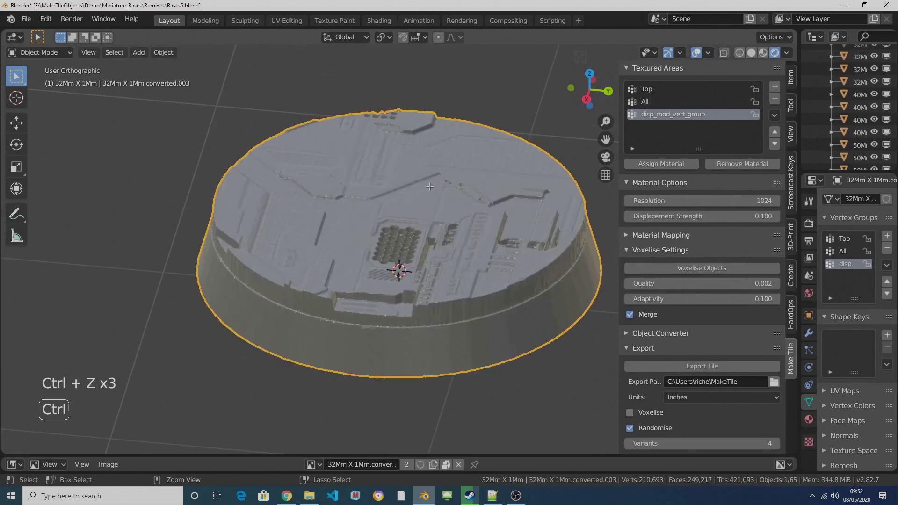
Step: Enable Voxelise, keep Randomise at 4 variants, export the tile, and reselect the base
middle_drag(427, 187, 407, 172)
scroll(431, 240, up, 6)
key(ctrl+z)
key(ctrl+z)
scroll(408, 171, down, 5)
scroll(749, 401, down, 12)
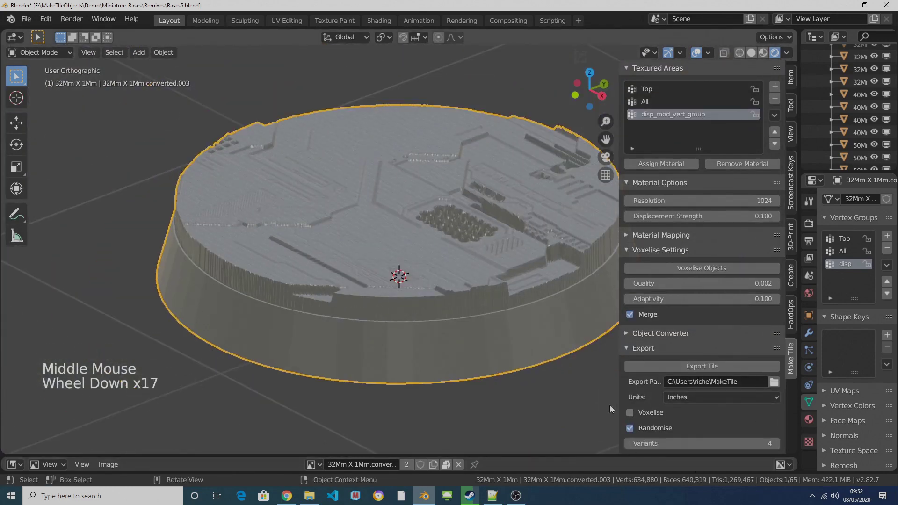
click(630, 413)
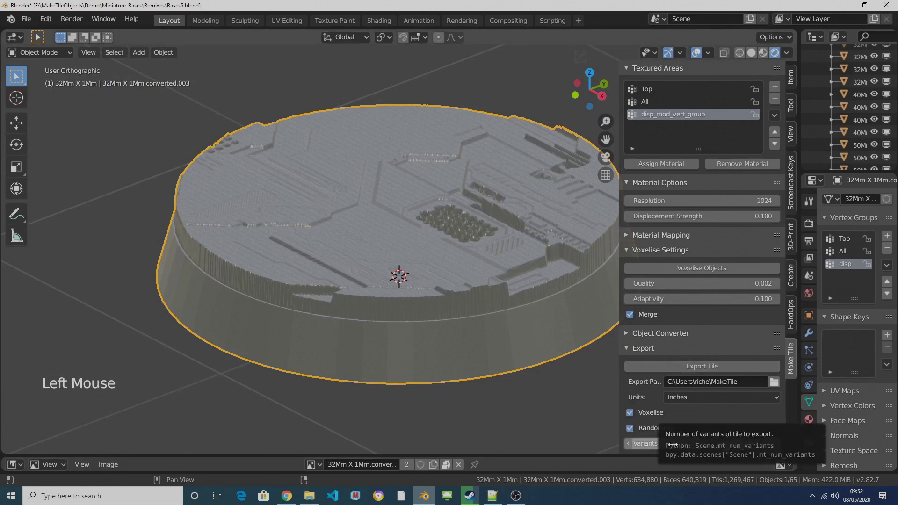
click(720, 365)
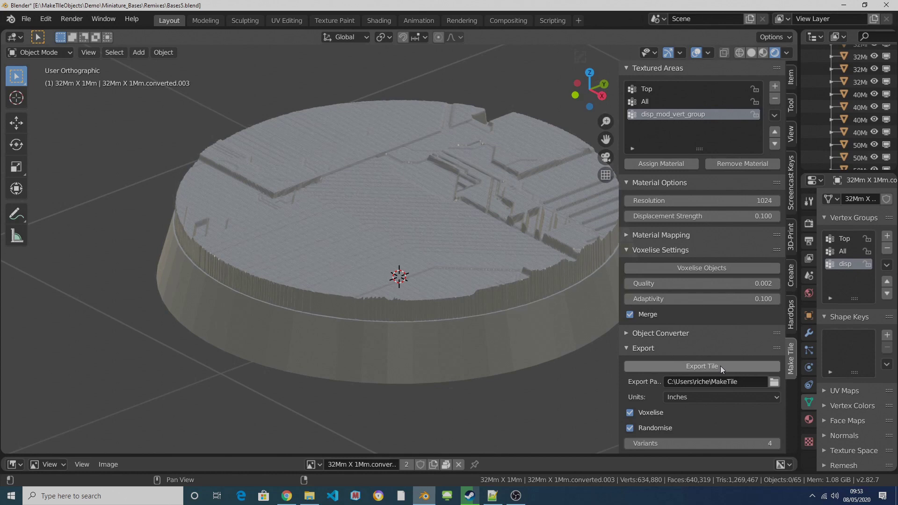
click(347, 193)
scroll(348, 188, down, 4)
middle_drag(349, 188, 322, 203)
scroll(425, 275, up, 4)
scroll(322, 203, up, 2)
scroll(322, 203, down, 5)
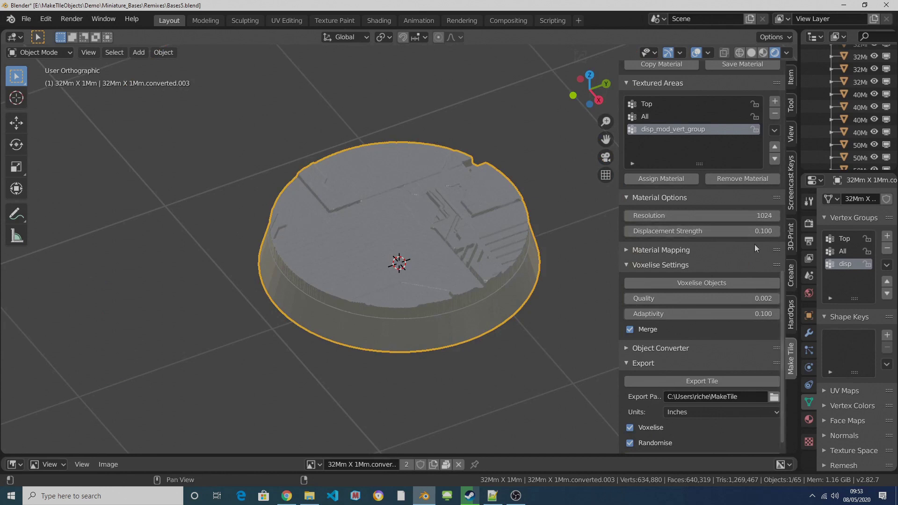
scroll(762, 248, up, 20)
scroll(768, 255, up, 15)
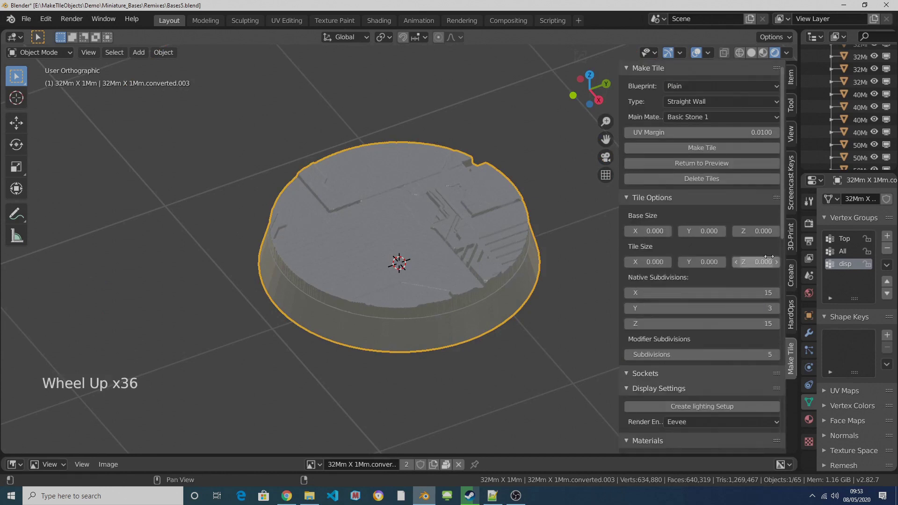
middle_drag(325, 176, 421, 189)
scroll(421, 189, up, 1)
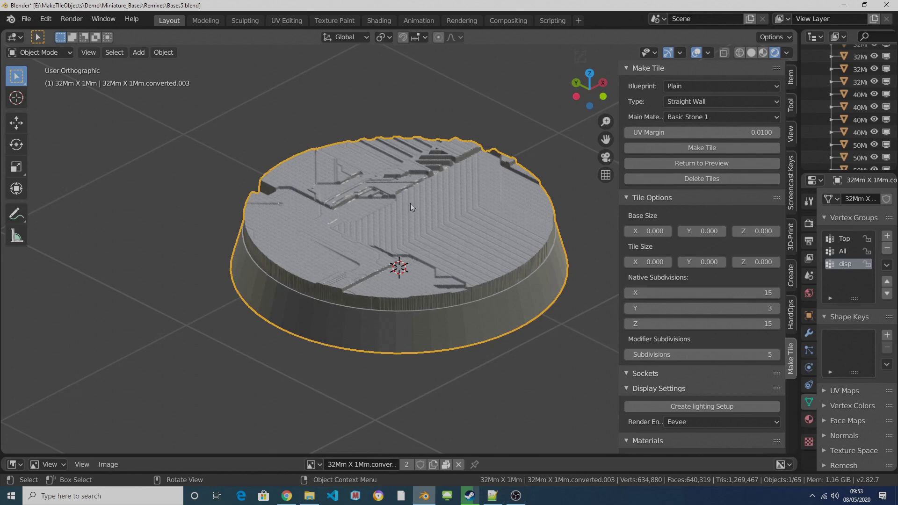
scroll(411, 204, down, 2)
scroll(410, 203, up, 4)
scroll(411, 200, down, 2)
scroll(391, 183, down, 2)
scroll(746, 401, down, 1)
scroll(745, 403, down, 20)
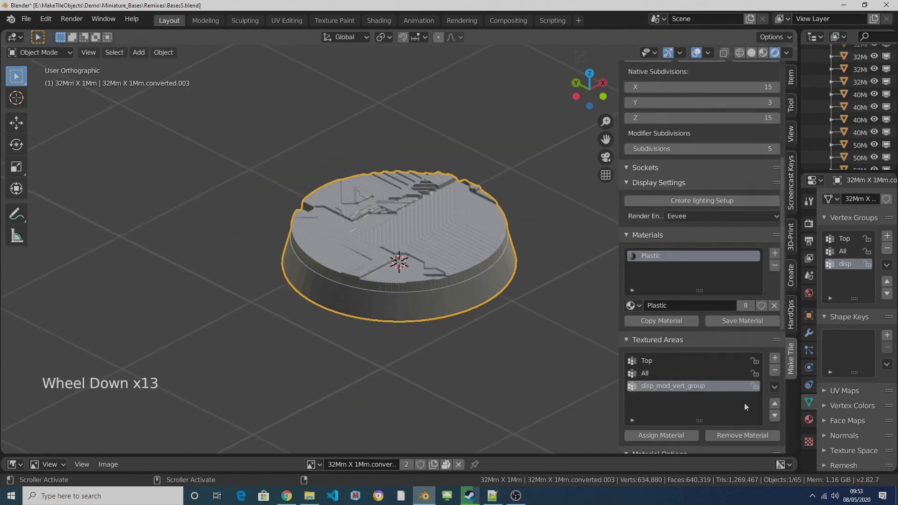
scroll(695, 394, up, 4)
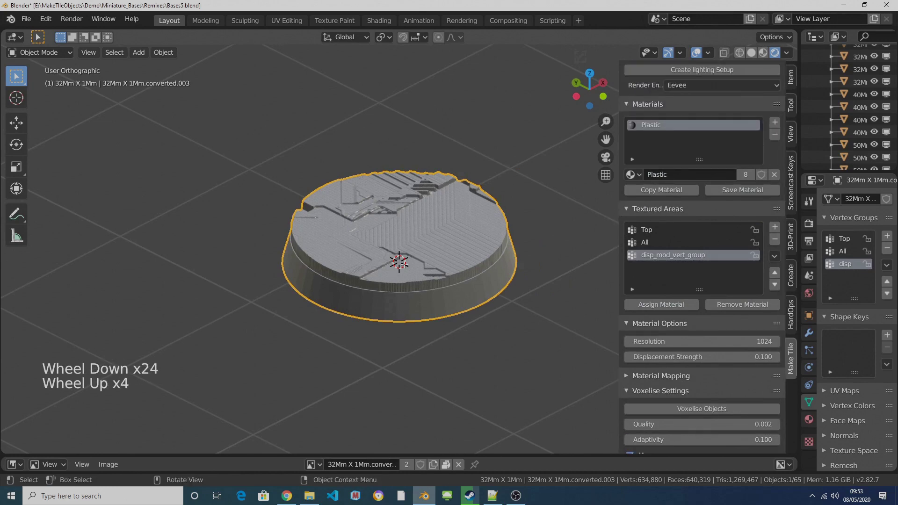
key(Tab)
click(723, 304)
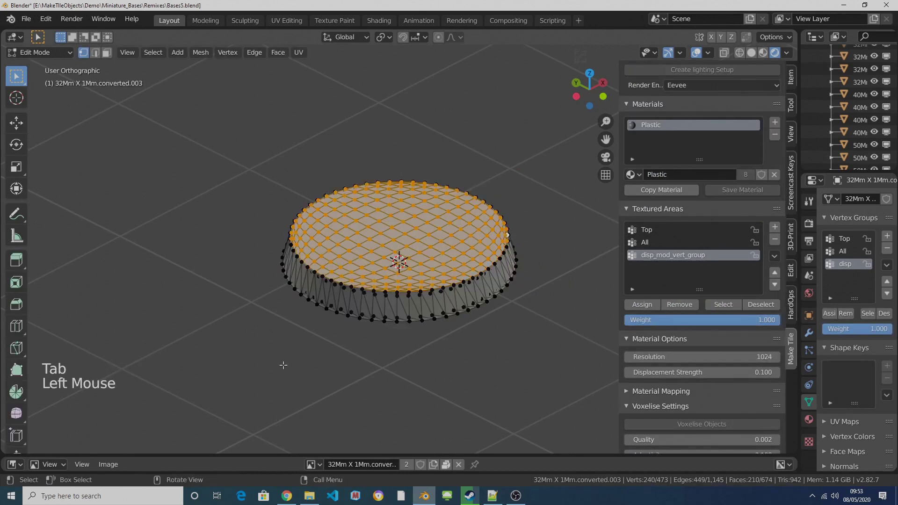
key(alt+a)
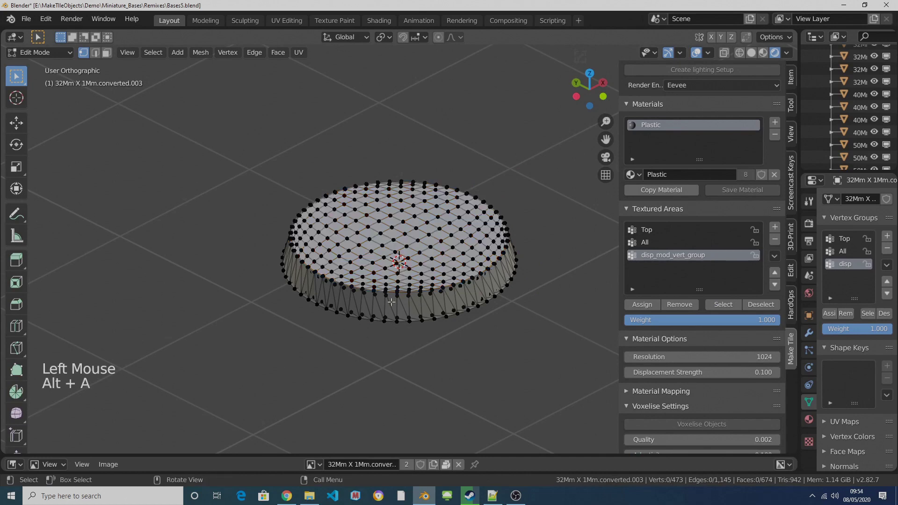
key(Tab)
scroll(720, 276, up, 15)
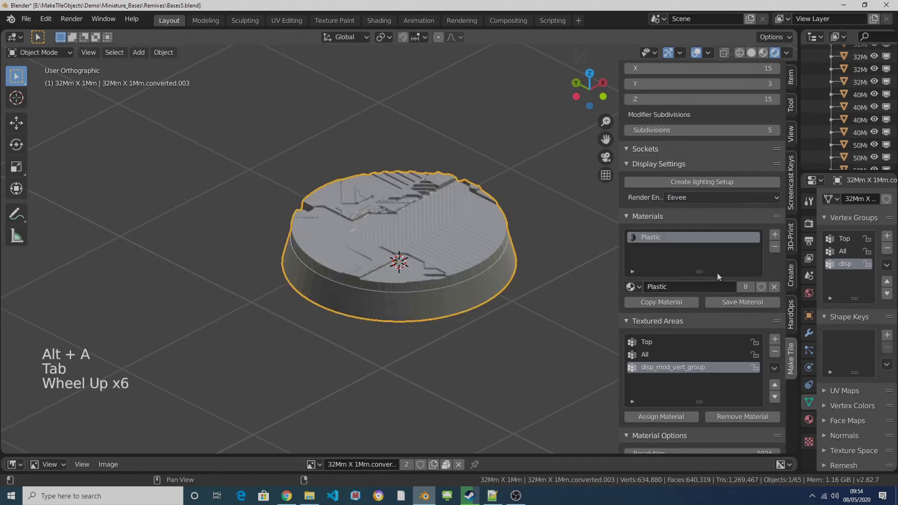
scroll(744, 316, up, 11)
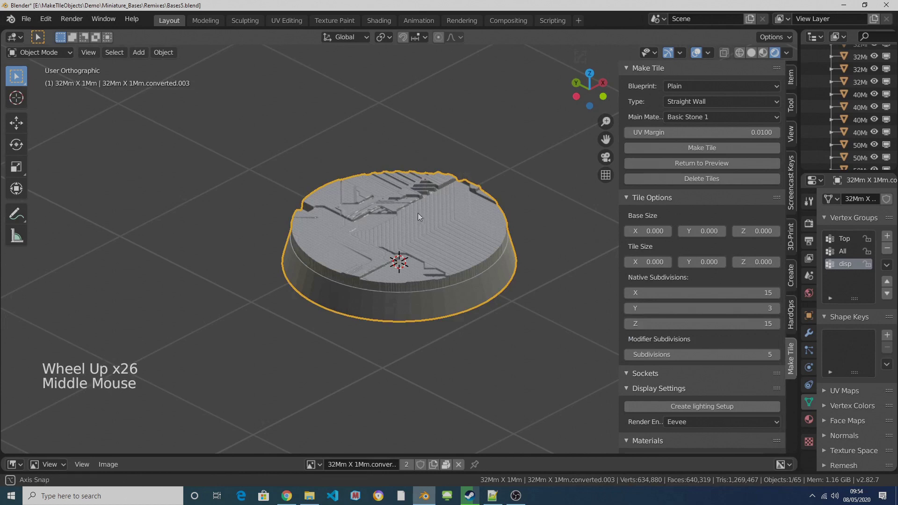
middle_drag(414, 216, 383, 218)
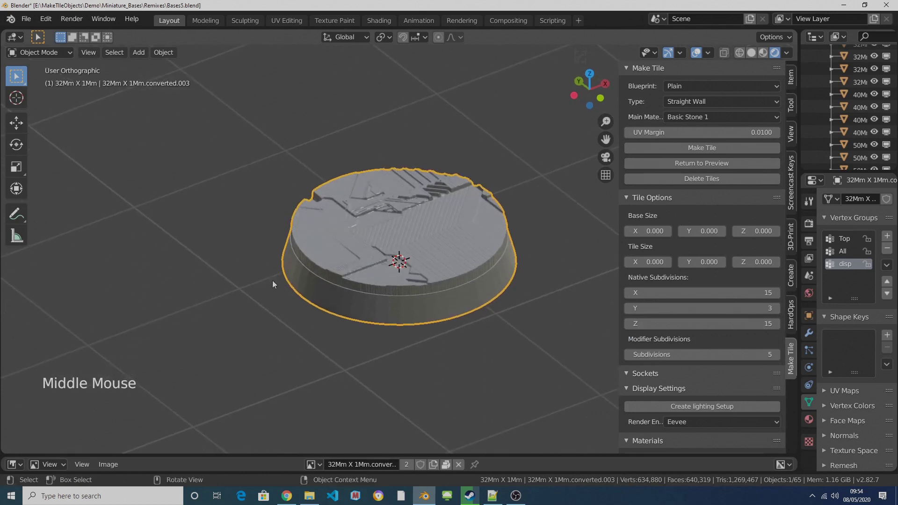
scroll(740, 381, down, 12)
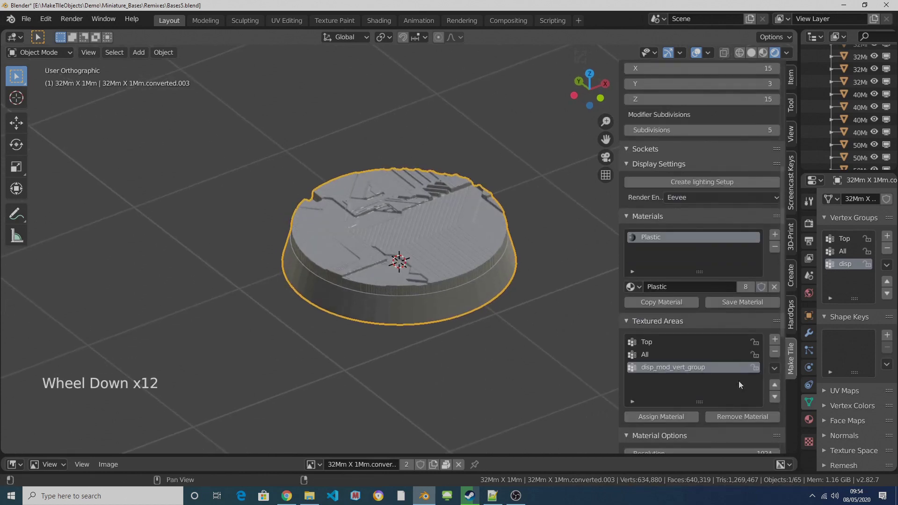
scroll(740, 370, up, 13)
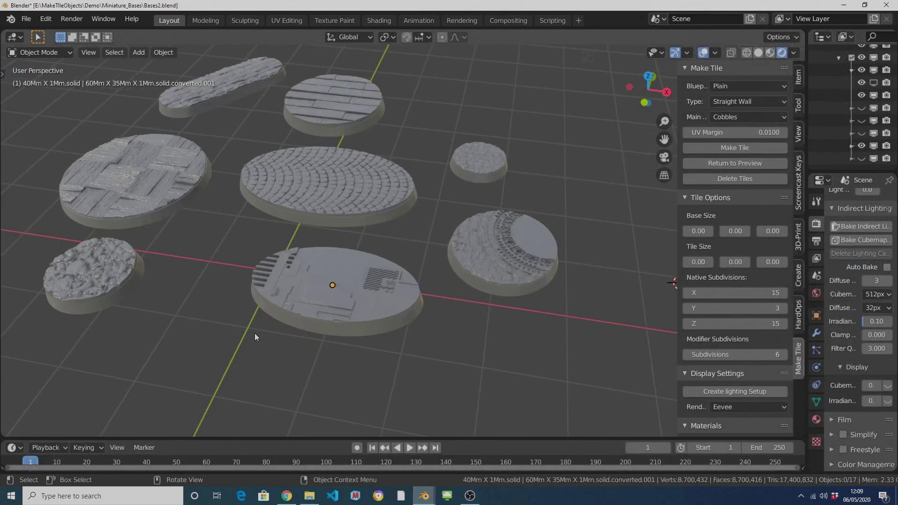
Step: Look over the example bases, selecting the small round textured base and the oval base
middle_drag(218, 314, 434, 368)
click(434, 368)
scroll(425, 321, up, 3)
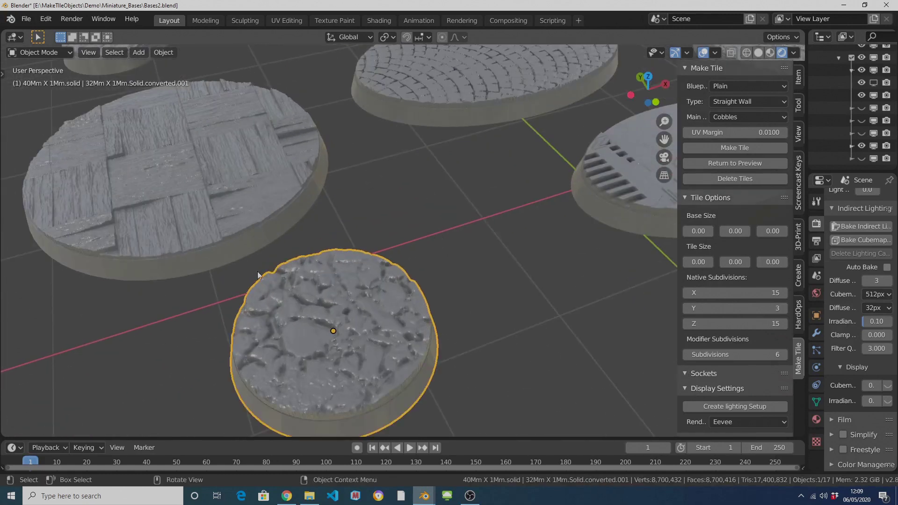
shift+middle_drag(294, 170, 369, 267)
click(308, 259)
scroll(304, 264, up, 3)
Step: Select the round plank base and view it from above
click(371, 156)
middle_drag(360, 173, 489, 293)
scroll(445, 284, up, 3)
middle_drag(265, 234, 396, 243)
scroll(393, 244, down, 5)
shift+middle_drag(206, 179, 433, 278)
Step: Select the small cobble base and centre the view on it
click(353, 270)
scroll(352, 272, up, 3)
shift+middle_drag(352, 272, 619, 214)
scroll(361, 265, down, 3)
Step: Select the stadium base on the left, frame it and orbit around it
click(271, 201)
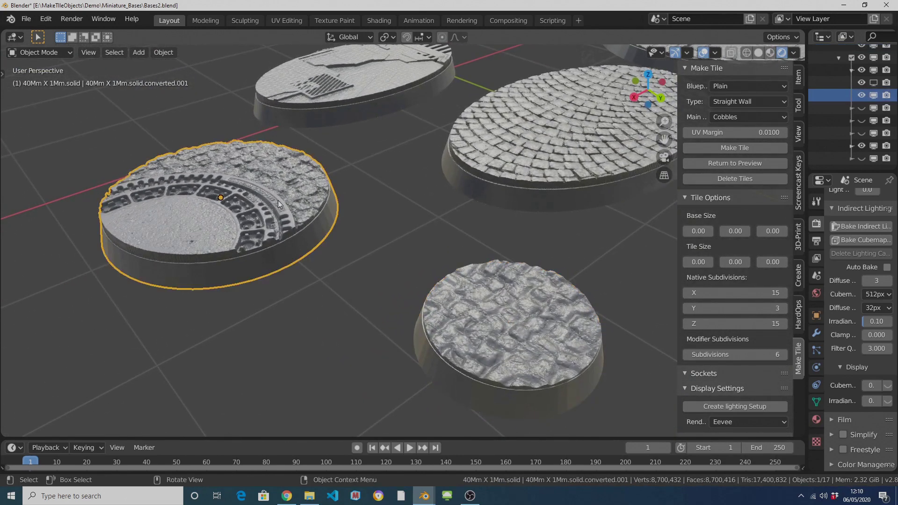
middle_drag(271, 204, 118, 289)
key(KP_Decimal)
middle_drag(355, 281, 445, 304)
scroll(314, 271, down, 5)
scroll(445, 305, down, 2)
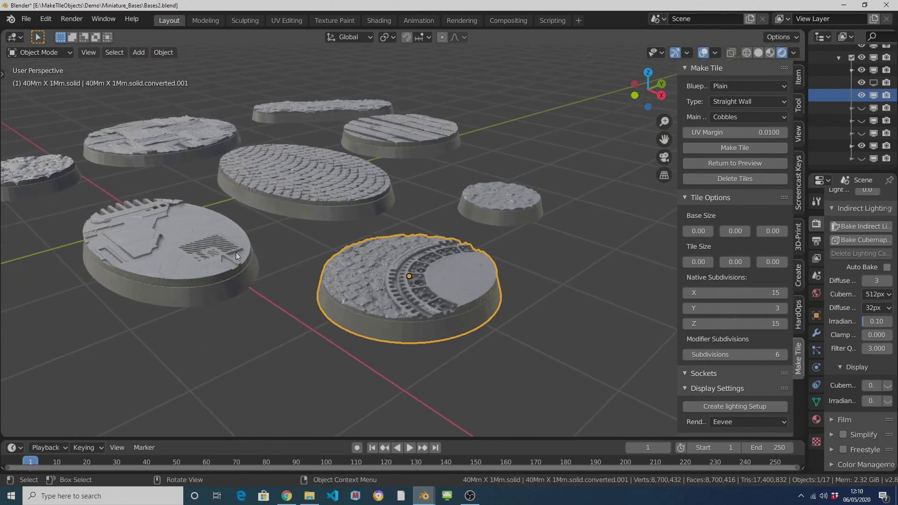
click(109, 250)
key(KP_Decimal)
middle_drag(108, 250, 352, 294)
scroll(427, 349, up, 3)
scroll(351, 293, down, 3)
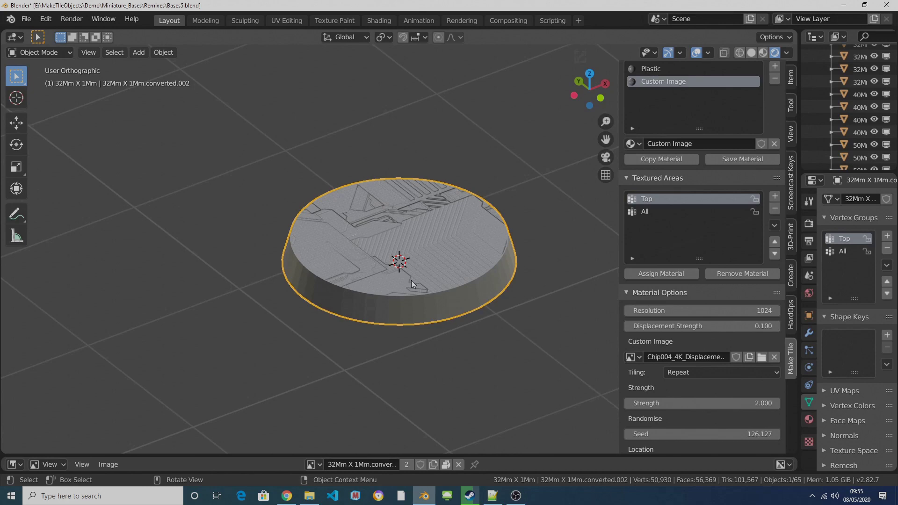
middle_drag(553, 324, 478, 324)
scroll(548, 402, up, 4)
scroll(471, 321, down, 1)
scroll(471, 321, down, 1)
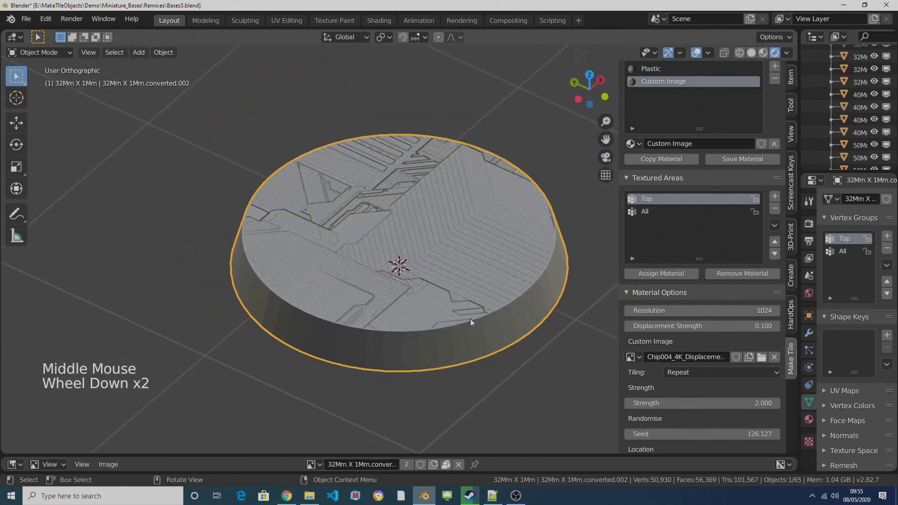